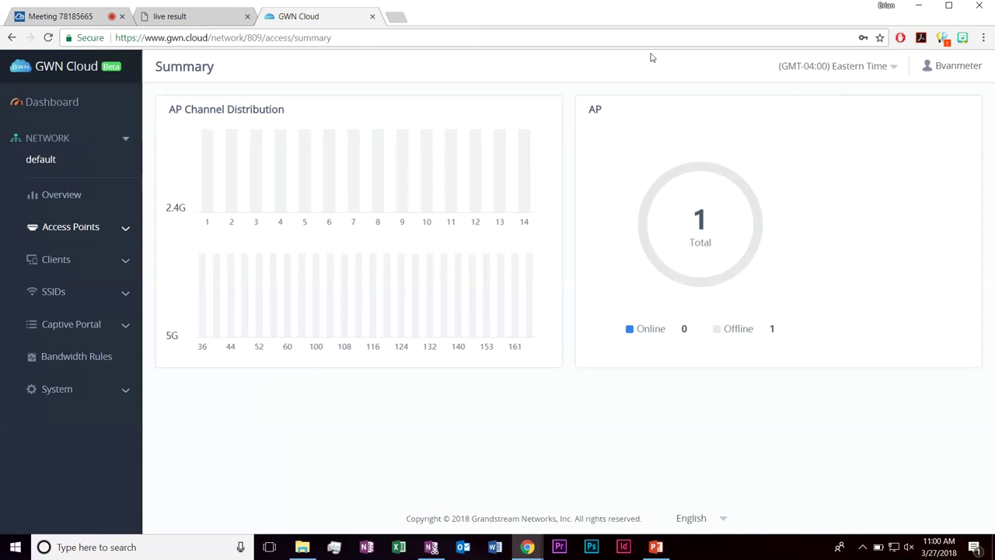
- Examine the dashboard overview, including AP and client totals, client count, bandwidth usage, top APs, top clients and top SSIDs
{"action": "left_click", "coordinate": [75, 107]}
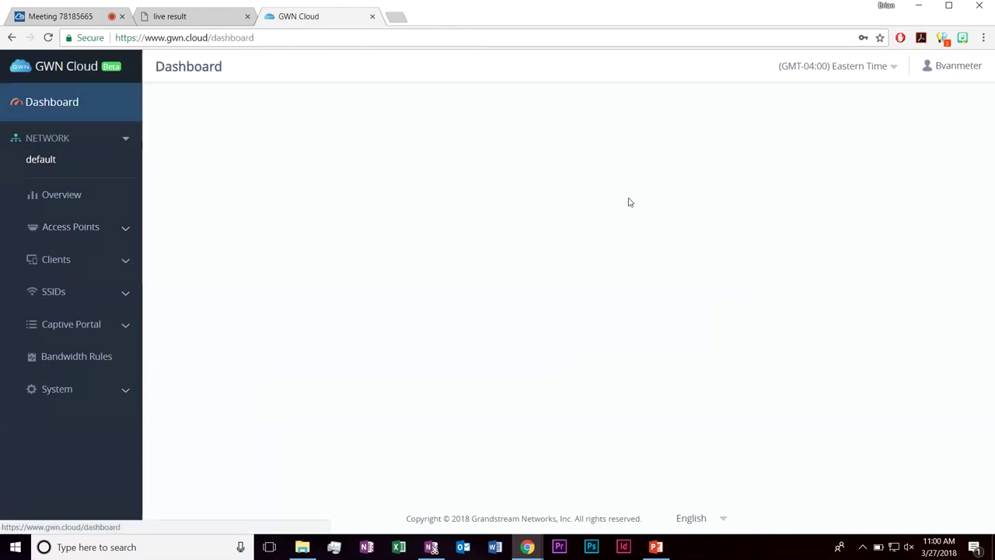
{"action": "scroll", "coordinate": [632, 371], "scroll_direction": "down", "scroll_amount": 1}
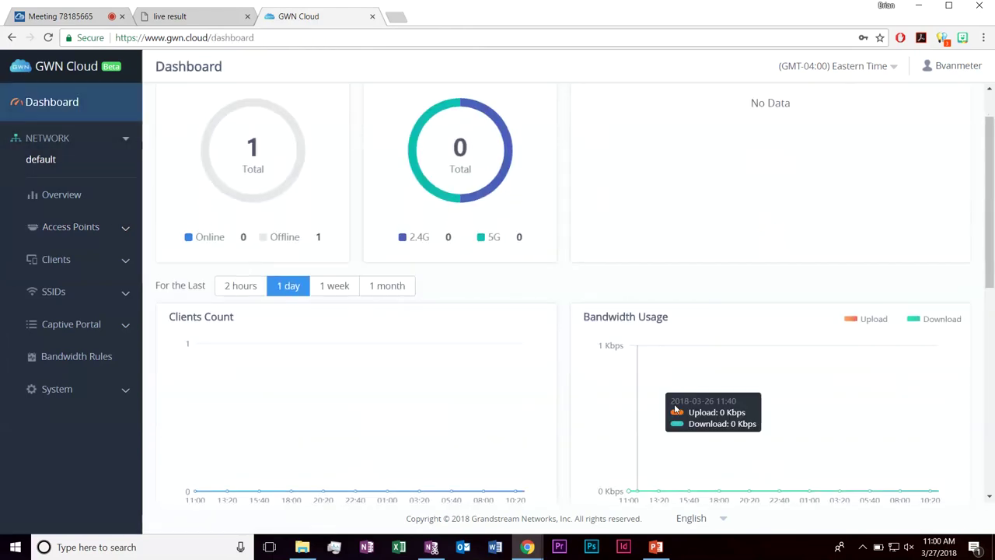
{"action": "scroll", "coordinate": [545, 416], "scroll_direction": "up", "scroll_amount": 1}
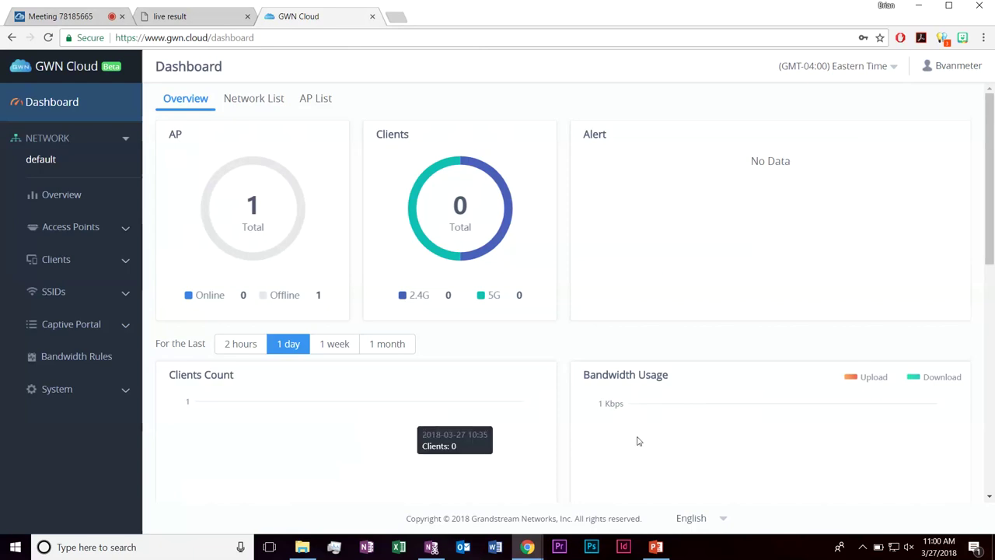
{"action": "scroll", "coordinate": [608, 352], "scroll_direction": "down", "scroll_amount": 1}
{"action": "scroll", "coordinate": [608, 352], "scroll_direction": "down", "scroll_amount": 3}
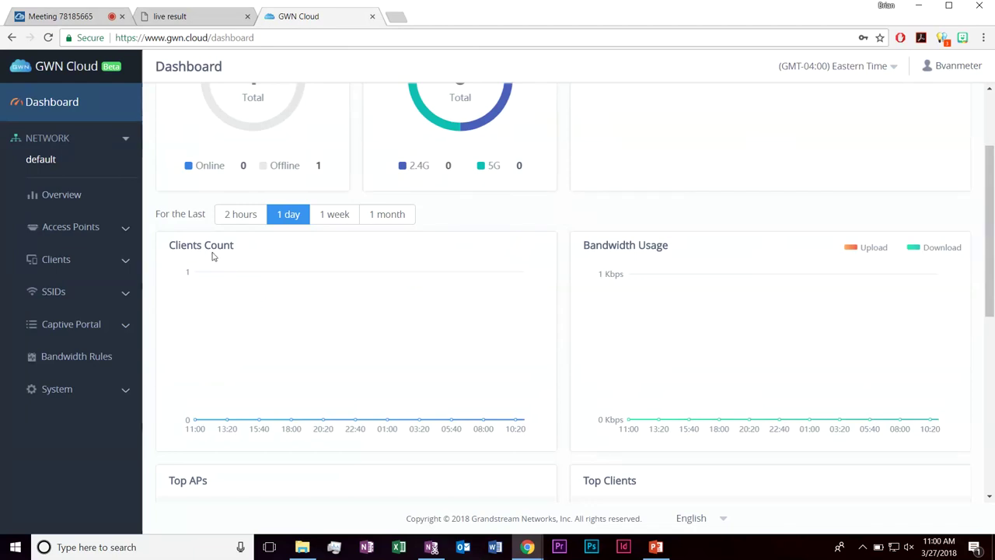
{"action": "scroll", "coordinate": [226, 245], "scroll_direction": "down", "scroll_amount": 3}
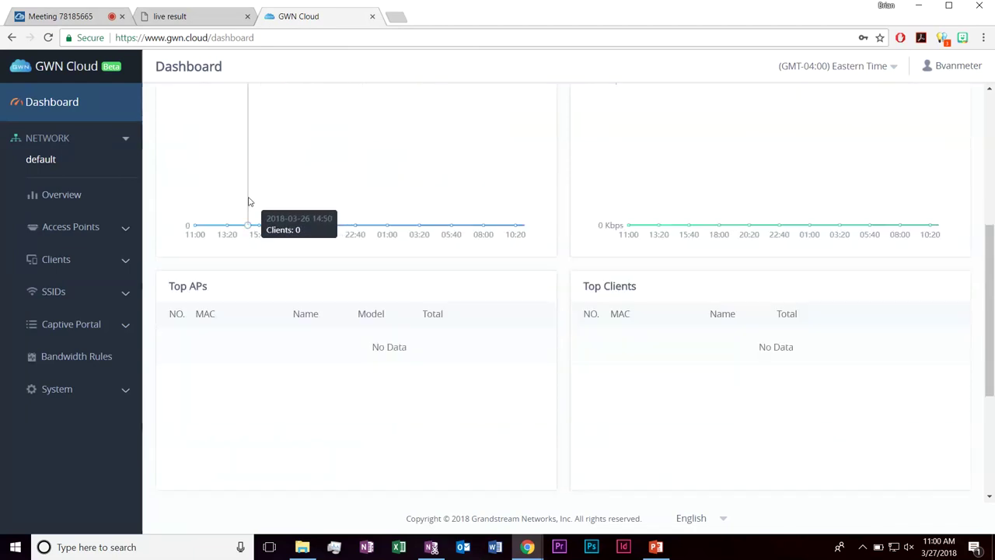
{"action": "scroll", "coordinate": [358, 178], "scroll_direction": "down", "scroll_amount": 1}
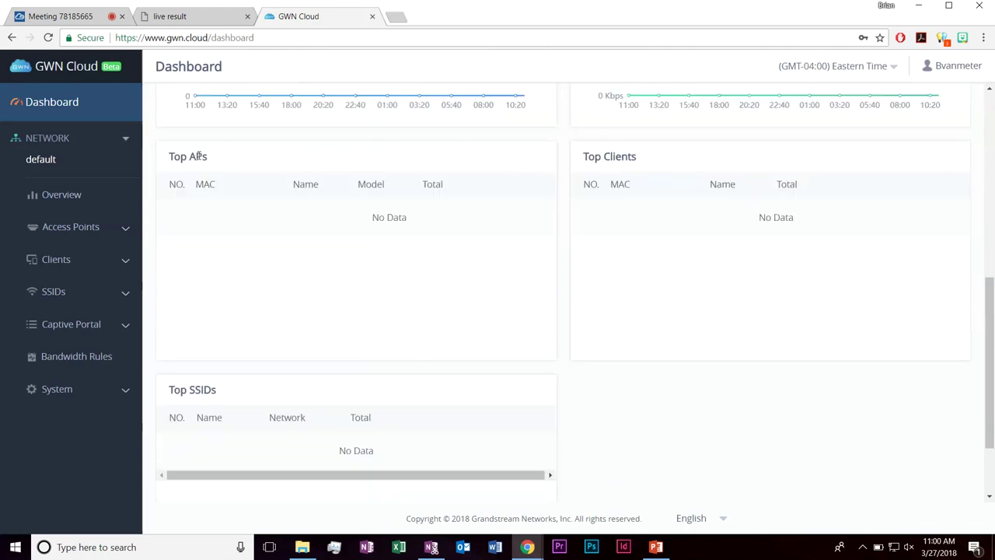
{"action": "scroll", "coordinate": [347, 284], "scroll_direction": "down", "scroll_amount": 1}
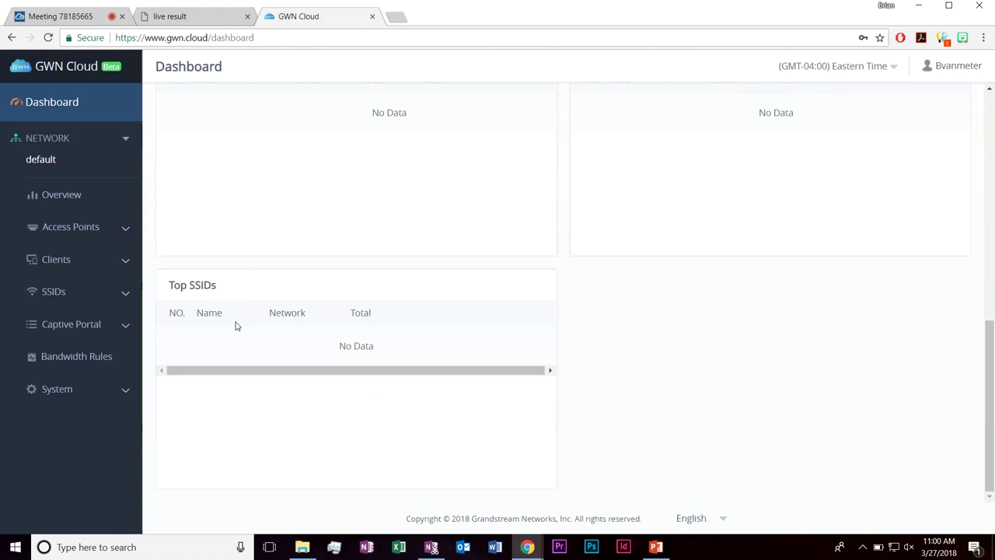
{"action": "scroll", "coordinate": [237, 327], "scroll_direction": "up", "scroll_amount": 5}
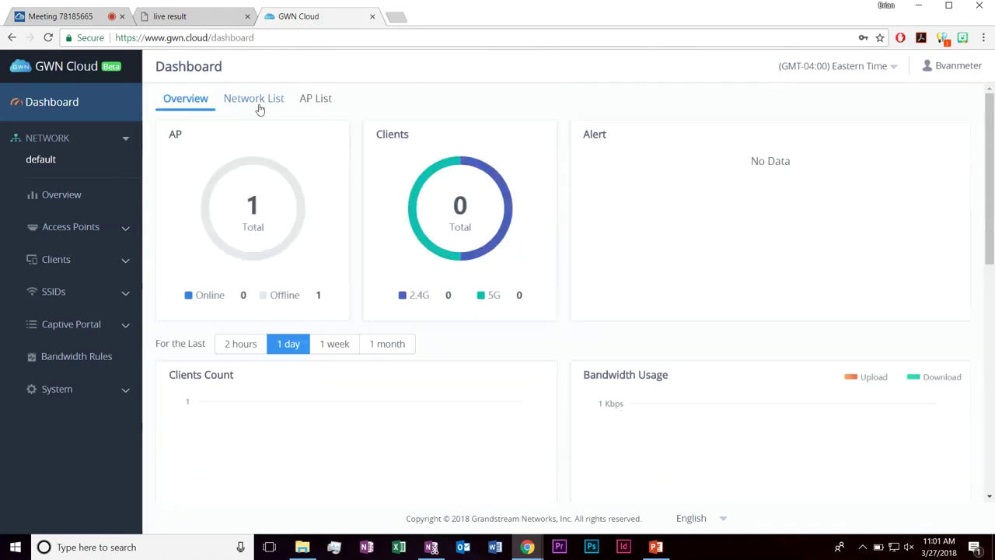
- View the dashboard's network list and AP list, and return to its overview
{"action": "left_click", "coordinate": [257, 101]}
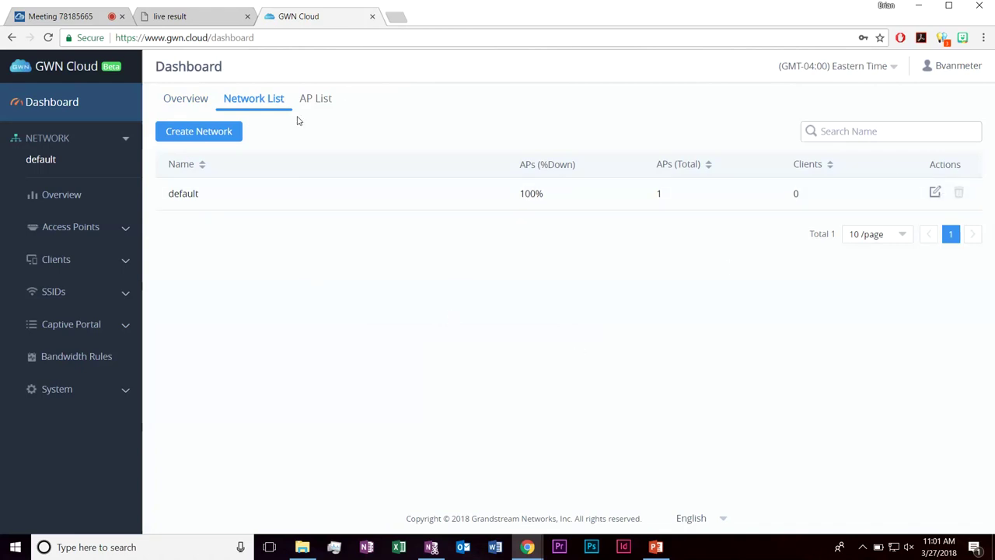
{"action": "left_click", "coordinate": [318, 104]}
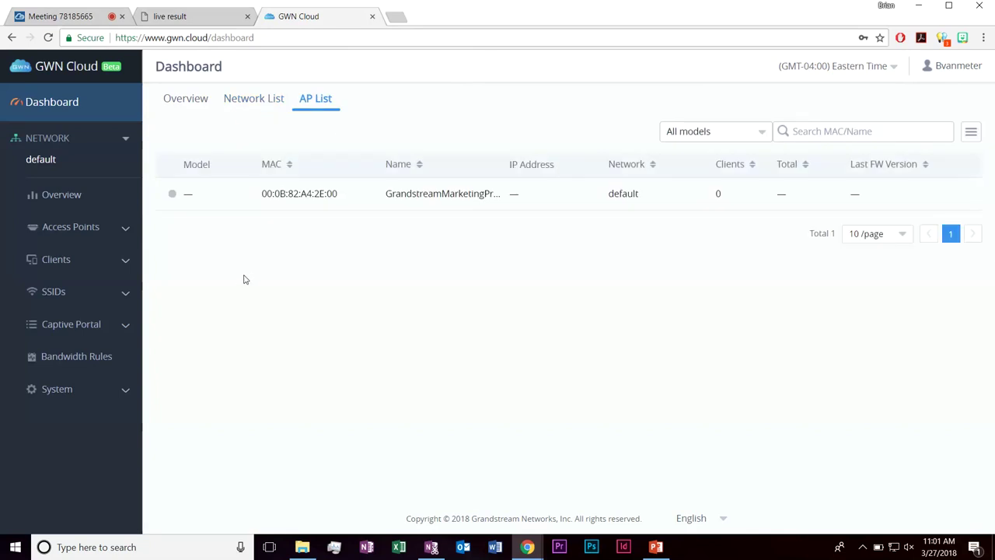
{"action": "left_click", "coordinate": [187, 98]}
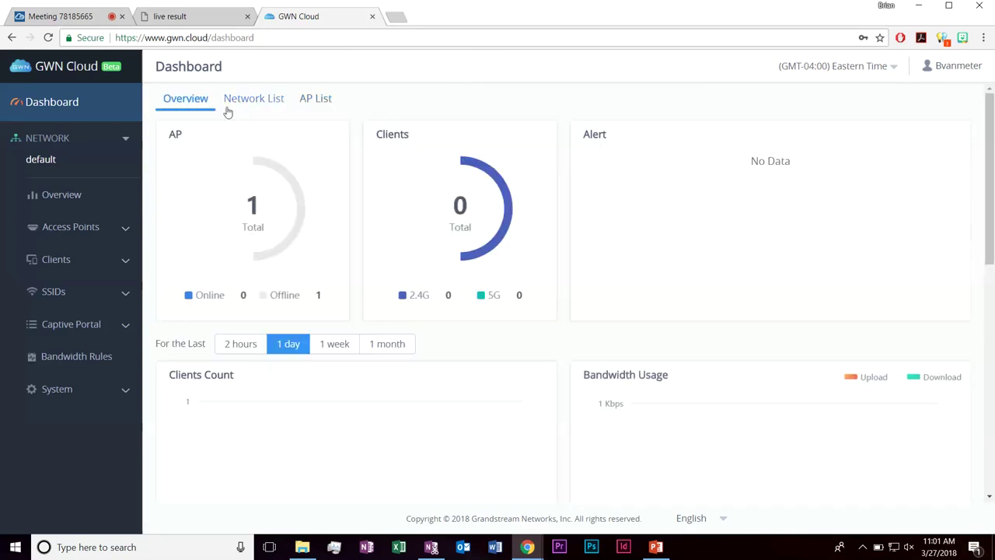
- View the access points' summary with channel distribution and their status list for the default network
{"action": "left_click", "coordinate": [84, 235]}
{"action": "left_click", "coordinate": [84, 235]}
{"action": "left_click", "coordinate": [84, 235]}
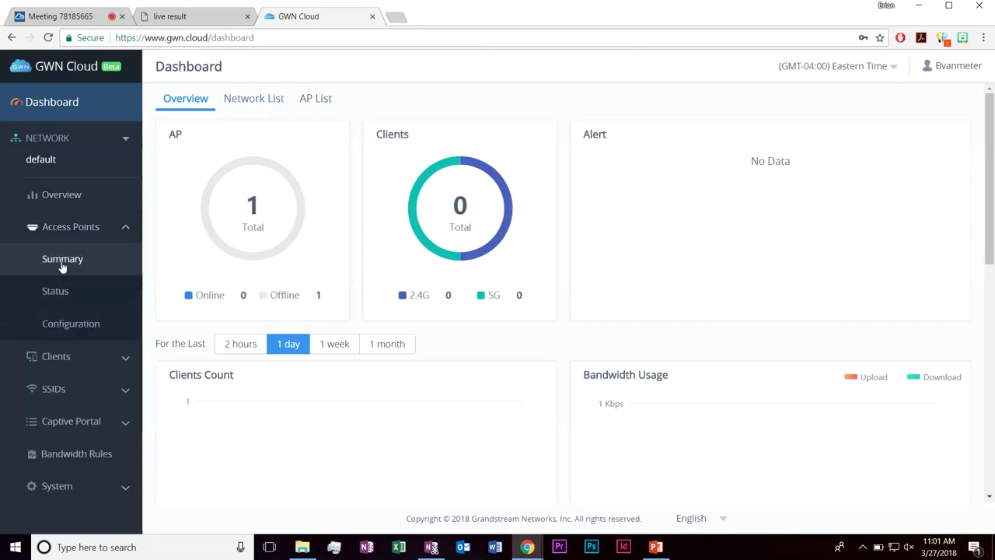
{"action": "left_click", "coordinate": [62, 262]}
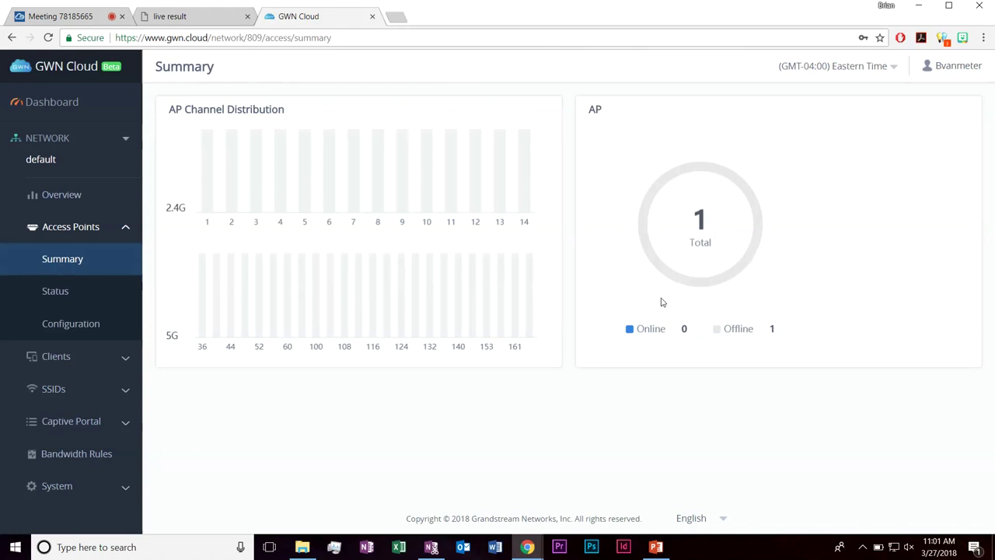
{"action": "left_click", "coordinate": [93, 293]}
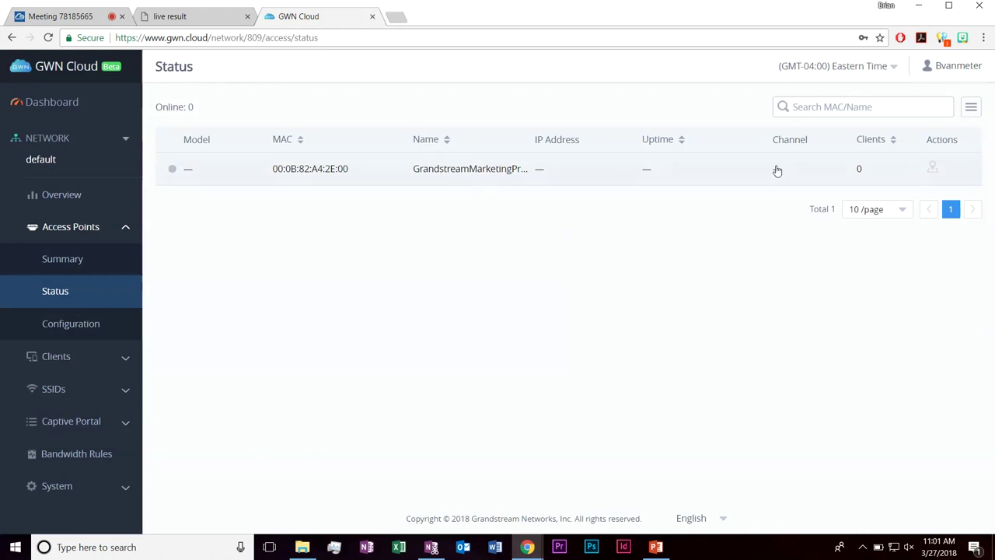
- Review the 2.4GHz and 5GHz configuration of the GrandstreamMarketingPresentation access point and close it without saving
{"action": "left_click", "coordinate": [94, 323]}
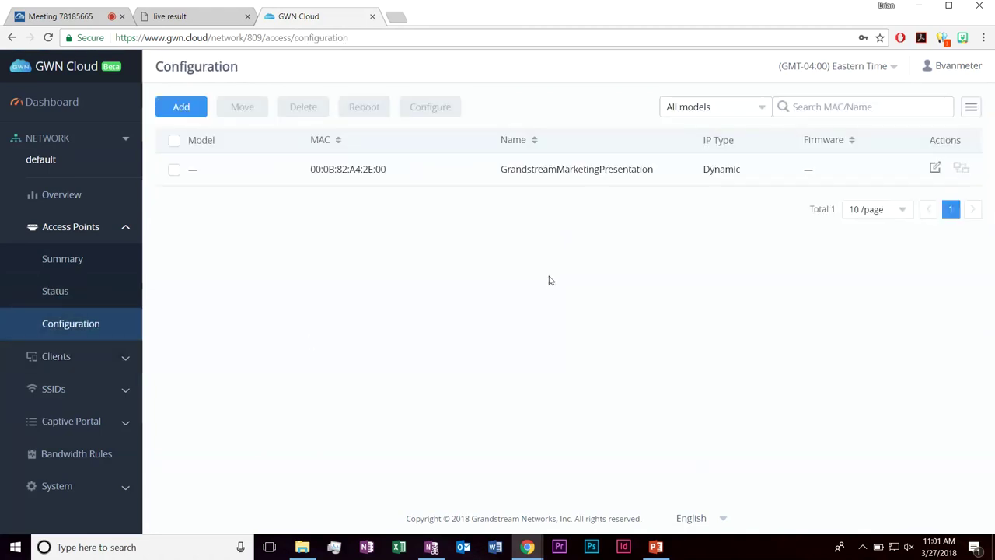
{"action": "left_click", "coordinate": [935, 169]}
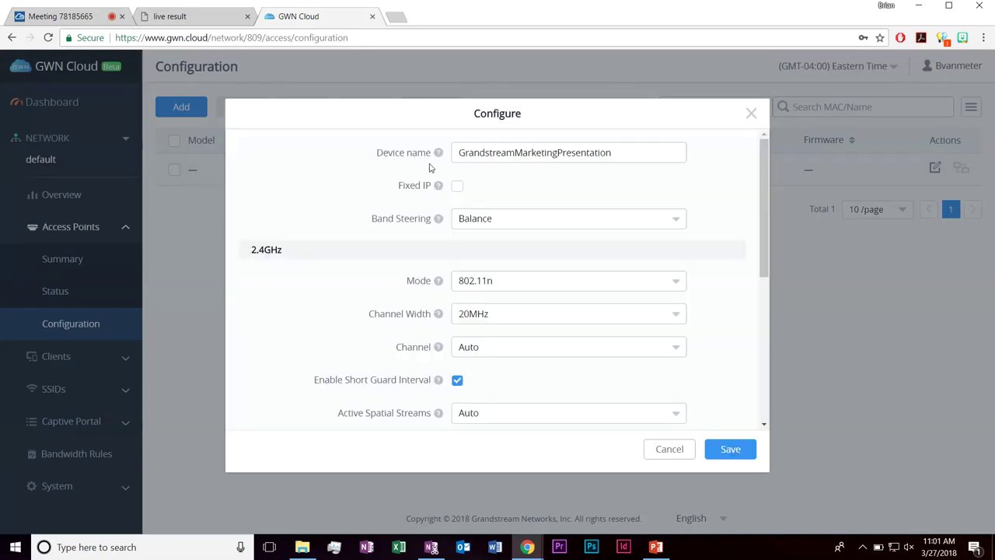
{"action": "scroll", "coordinate": [362, 210], "scroll_direction": "down", "scroll_amount": 2}
{"action": "scroll", "coordinate": [402, 147], "scroll_direction": "up", "scroll_amount": 1}
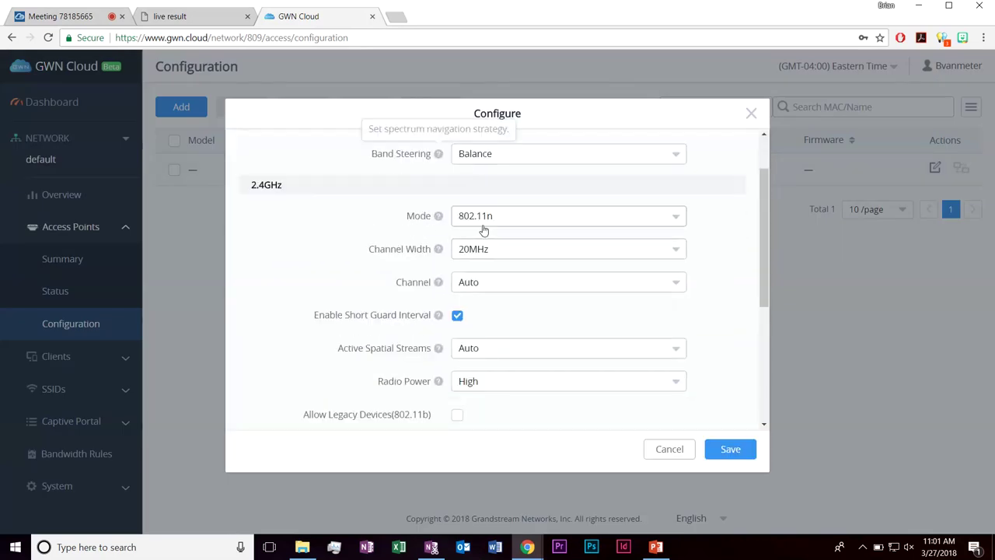
{"action": "scroll", "coordinate": [407, 217], "scroll_direction": "down", "scroll_amount": 3}
{"action": "scroll", "coordinate": [406, 219], "scroll_direction": "down", "scroll_amount": 1}
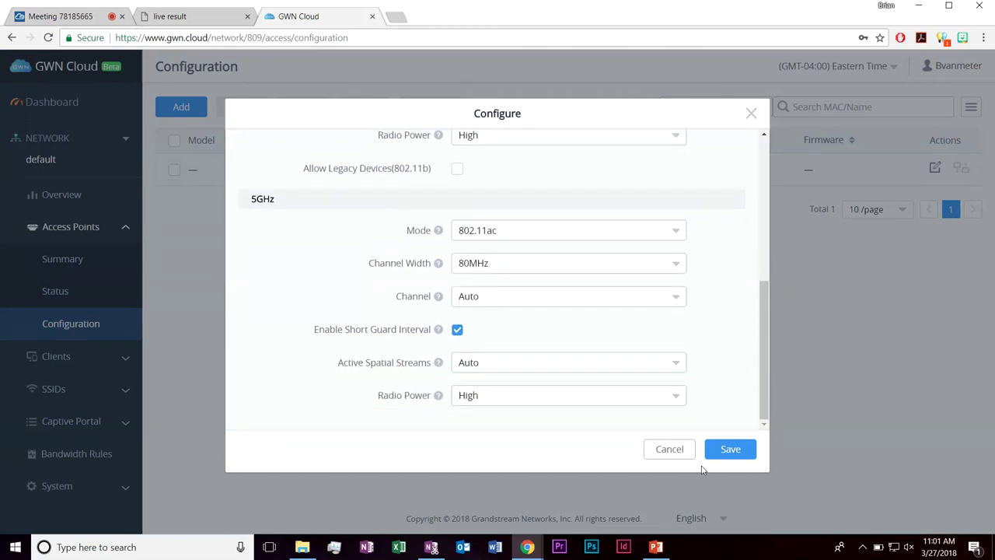
{"action": "left_click", "coordinate": [670, 450]}
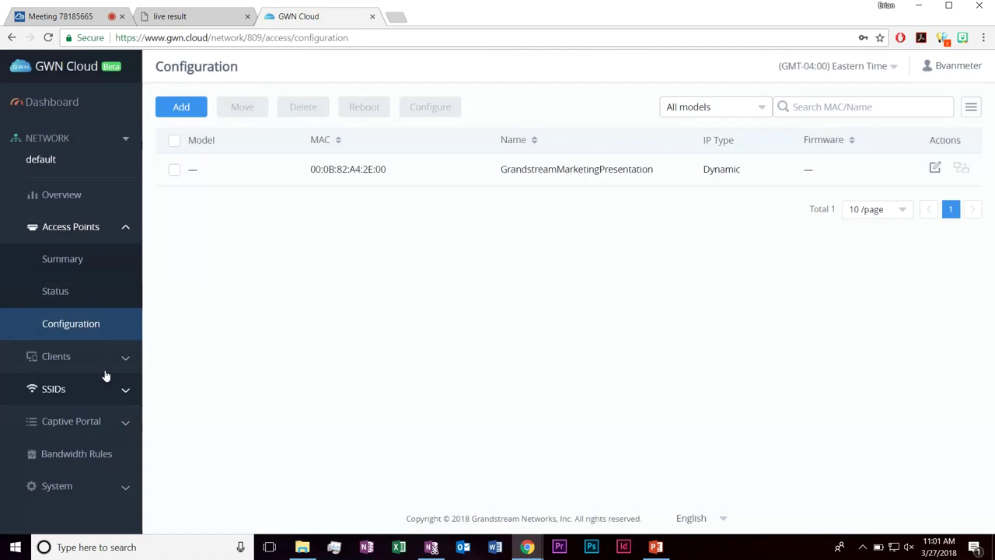
- Examine the clients summary charts and the SSIDs available for filtering them, keeping All SSIDs
{"action": "left_click", "coordinate": [101, 356]}
{"action": "left_click", "coordinate": [91, 291]}
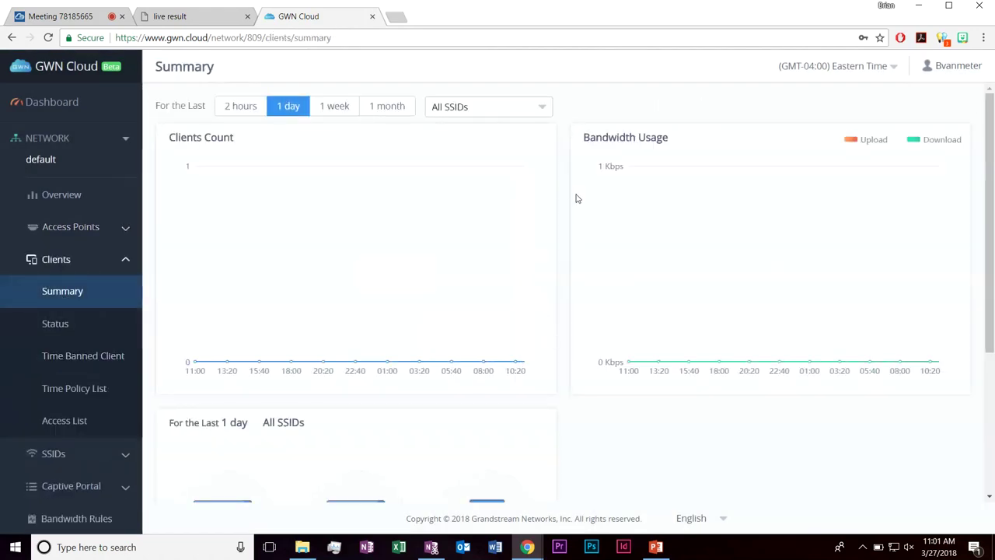
{"action": "scroll", "coordinate": [565, 193], "scroll_direction": "down", "scroll_amount": 3}
{"action": "scroll", "coordinate": [563, 190], "scroll_direction": "up", "scroll_amount": 1}
{"action": "scroll", "coordinate": [563, 190], "scroll_direction": "up", "scroll_amount": 2}
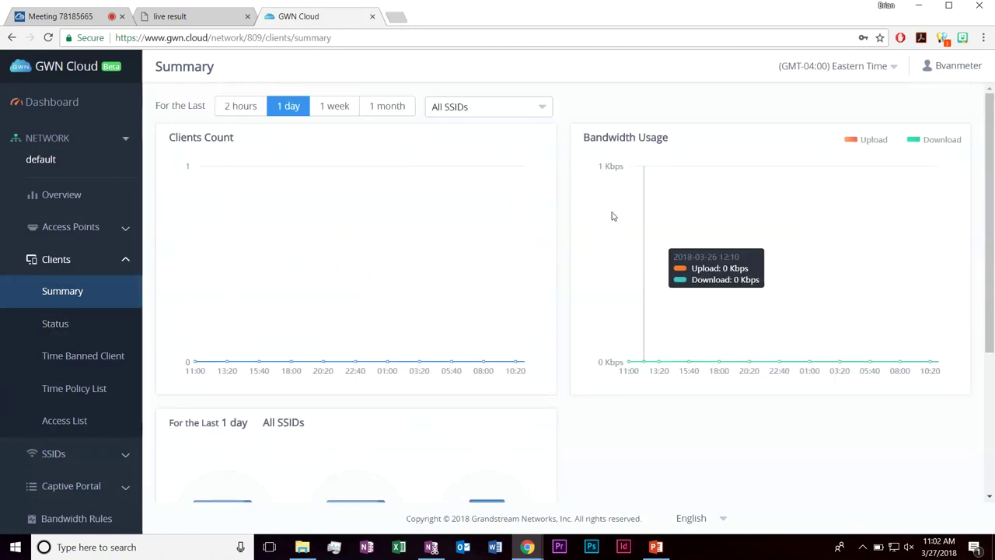
{"action": "left_click", "coordinate": [541, 106]}
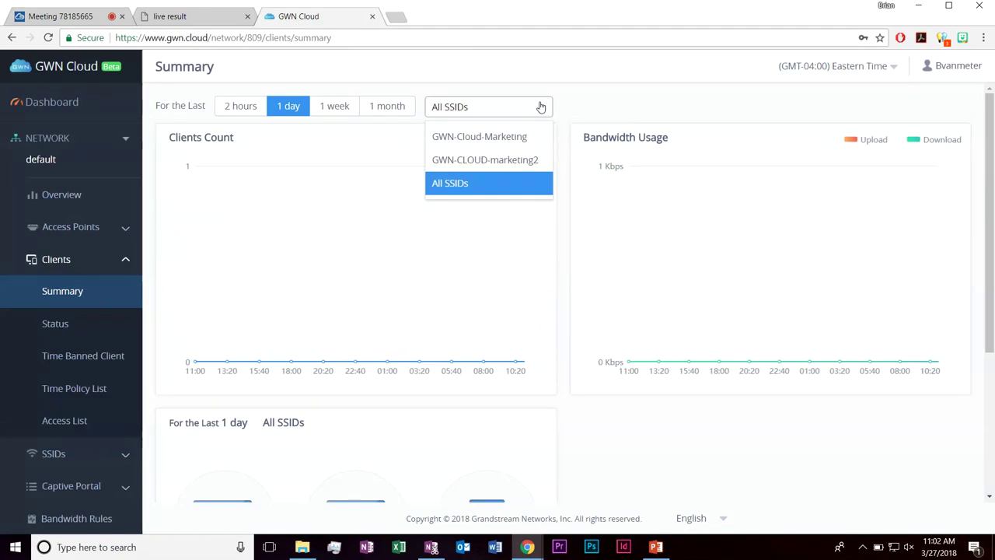
{"action": "left_click", "coordinate": [541, 107]}
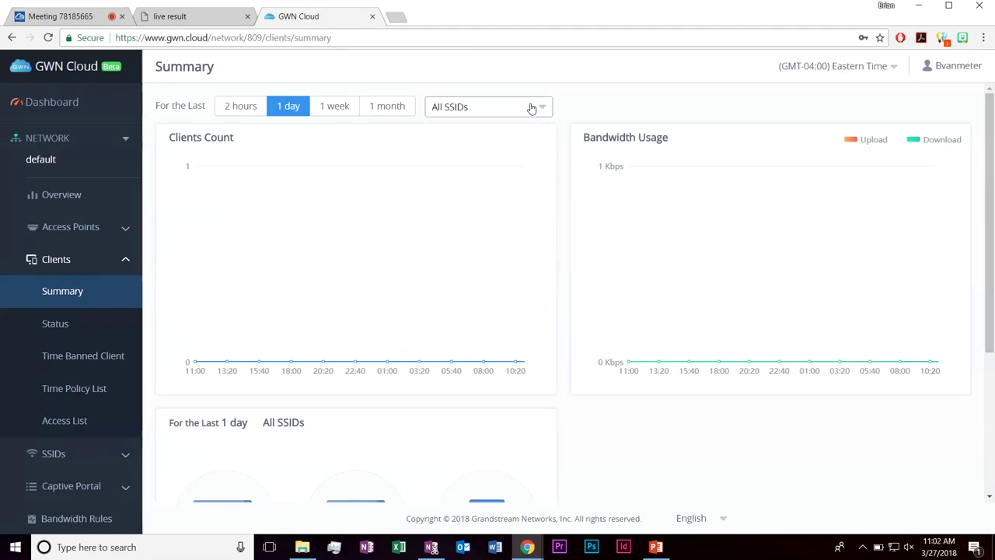
- Look through the clients' status, time banned client, time policy list and access list pages, including the Global Blacklist entry
{"action": "left_click", "coordinate": [77, 332]}
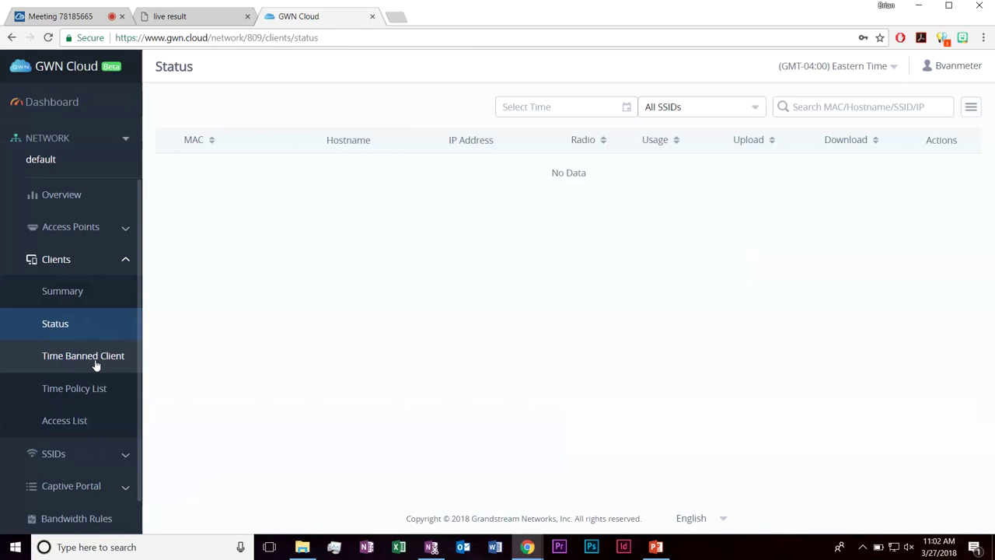
{"action": "left_click", "coordinate": [97, 363]}
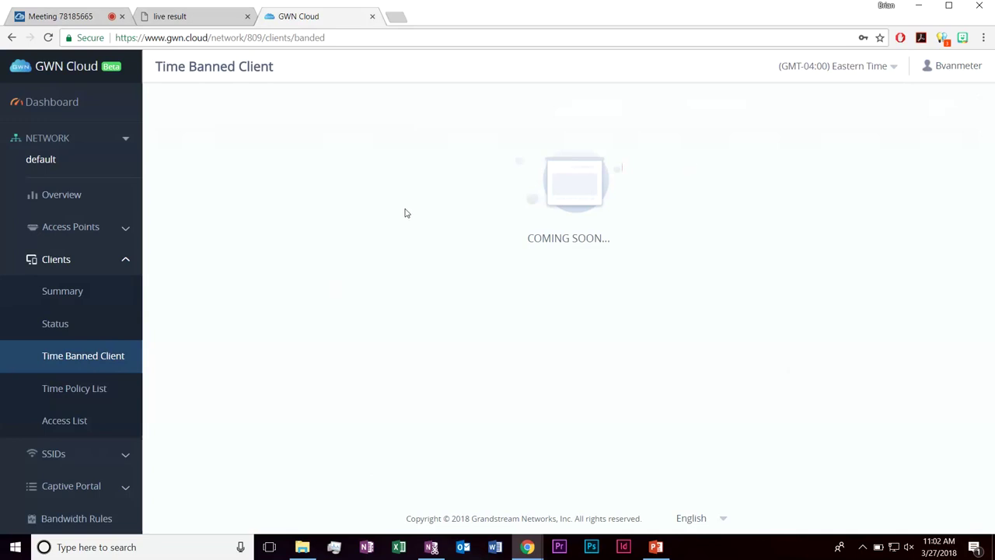
{"action": "left_click", "coordinate": [91, 391]}
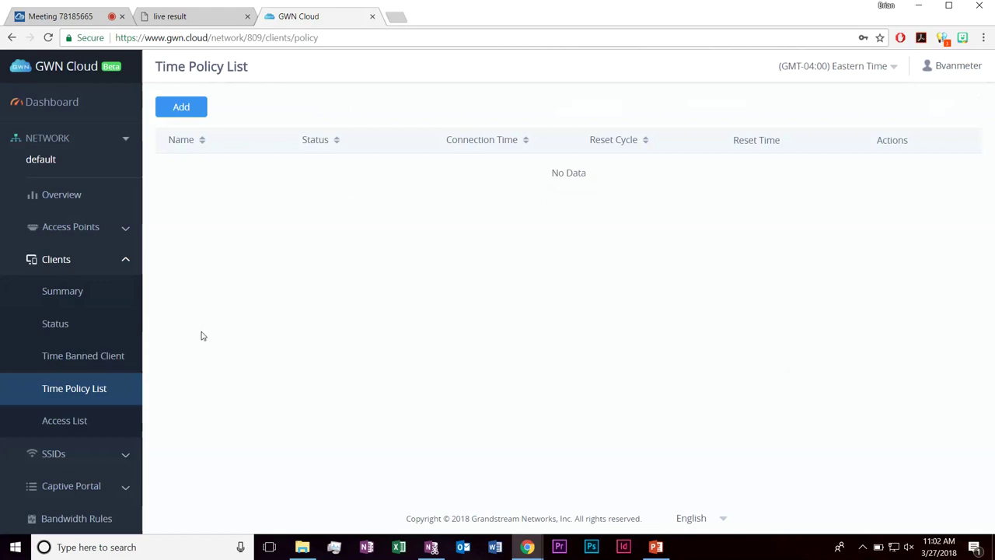
{"action": "left_click", "coordinate": [107, 428]}
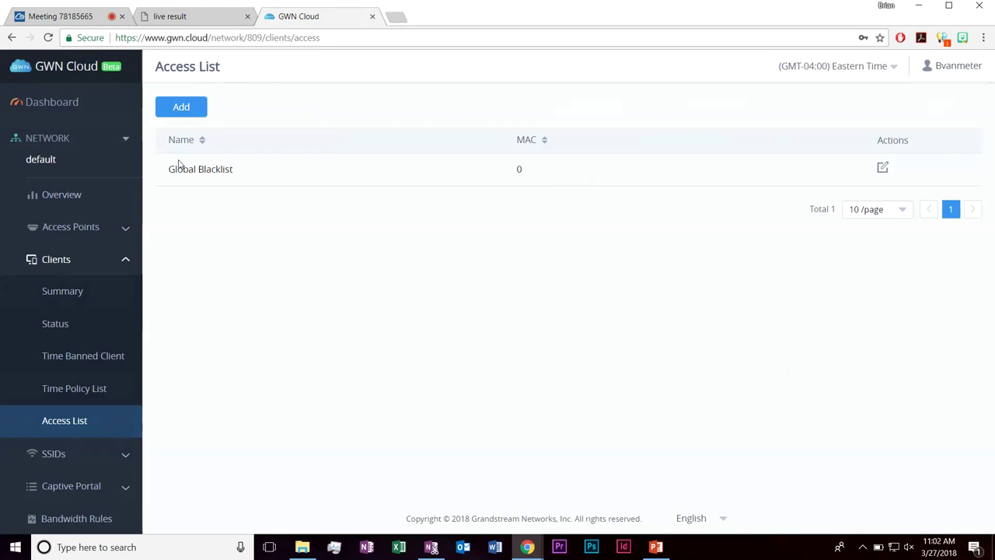
{"action": "left_click_drag", "start_coordinate": [185, 169], "coordinate": [228, 203]}
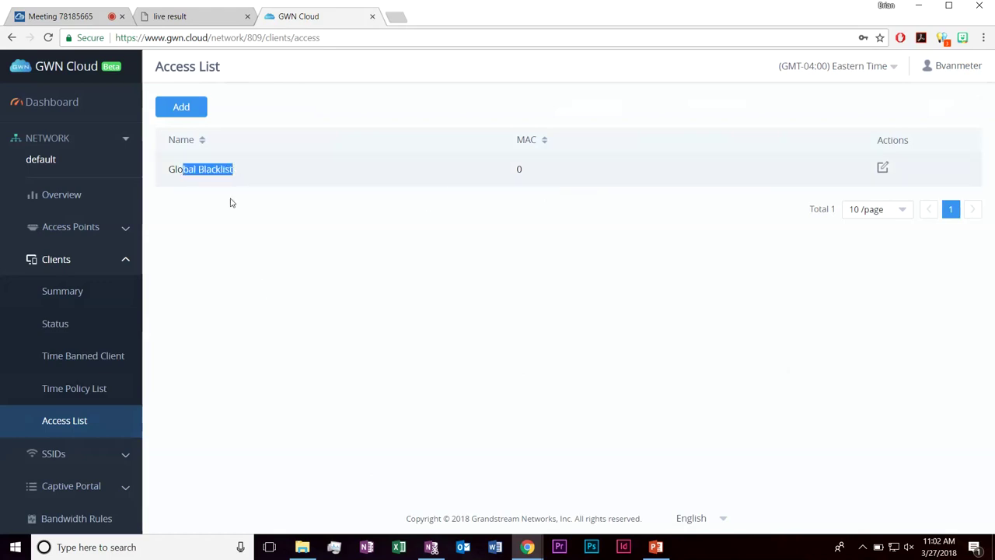
{"action": "left_click", "coordinate": [274, 254]}
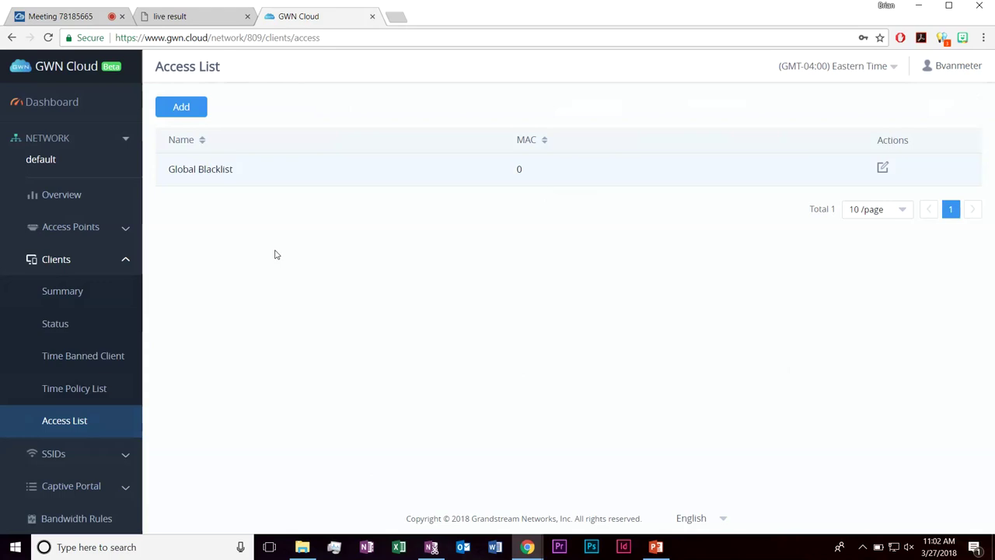
- Show the SSIDs summary with the client count and bandwidth usage per SSID
{"action": "left_click", "coordinate": [126, 261]}
{"action": "left_click", "coordinate": [55, 293]}
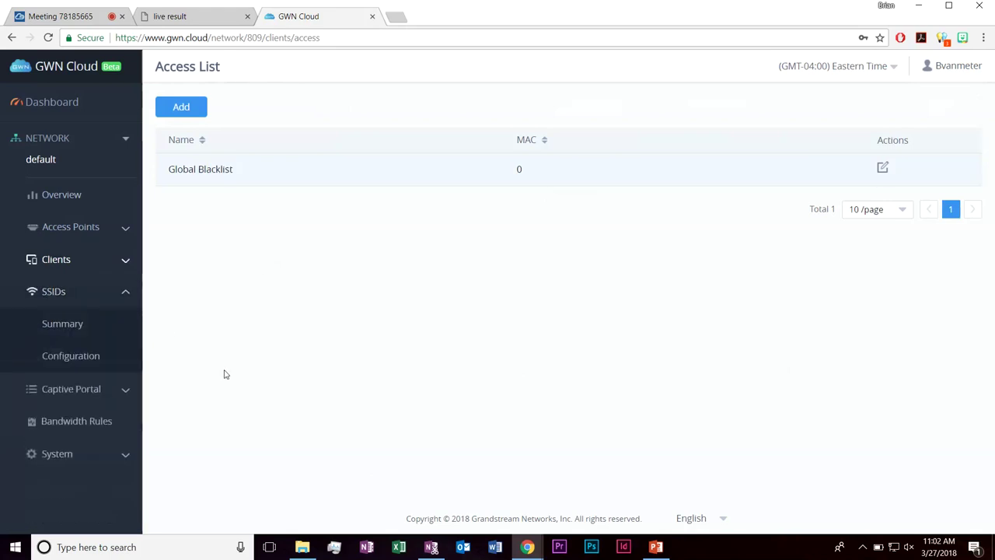
{"action": "left_click", "coordinate": [78, 324]}
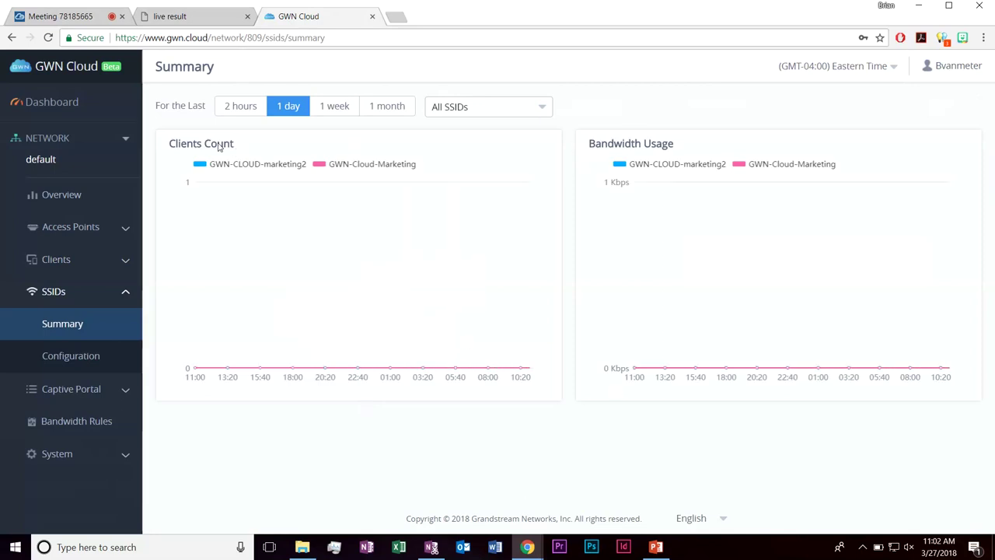
- Review the Wi-Fi settings of the GWN-Cloud-Marketing SSID, including its access security and advanced sections
{"action": "left_click", "coordinate": [82, 356]}
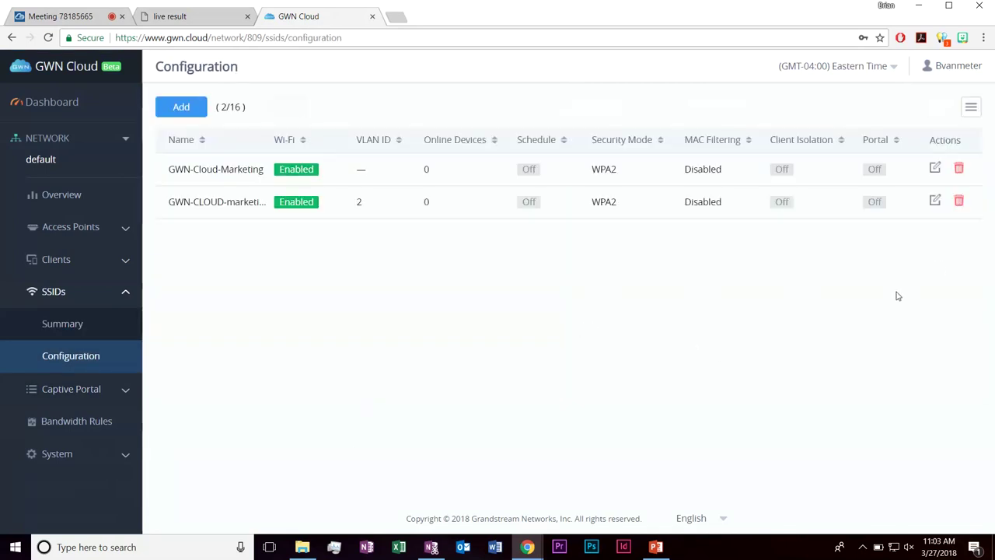
{"action": "left_click", "coordinate": [936, 169]}
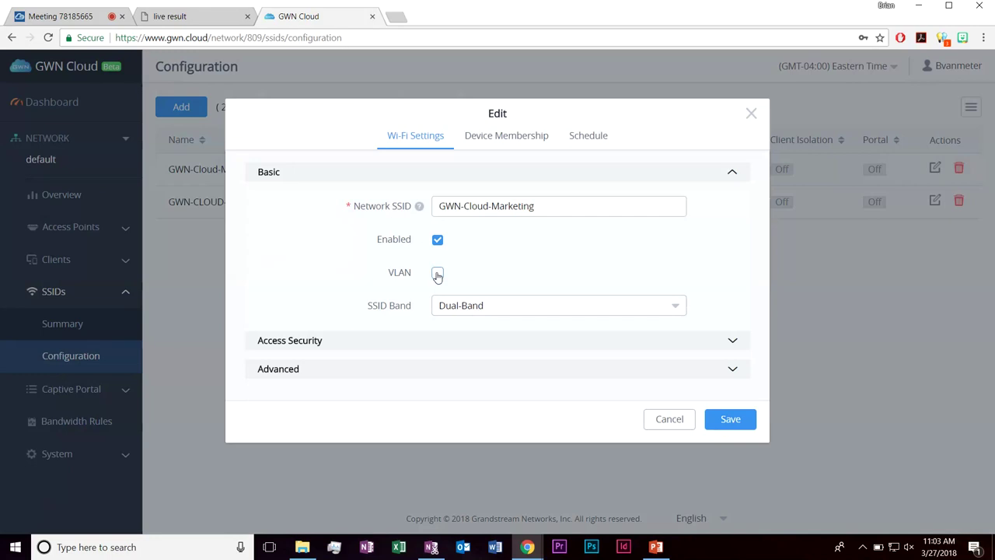
{"action": "left_click", "coordinate": [377, 343]}
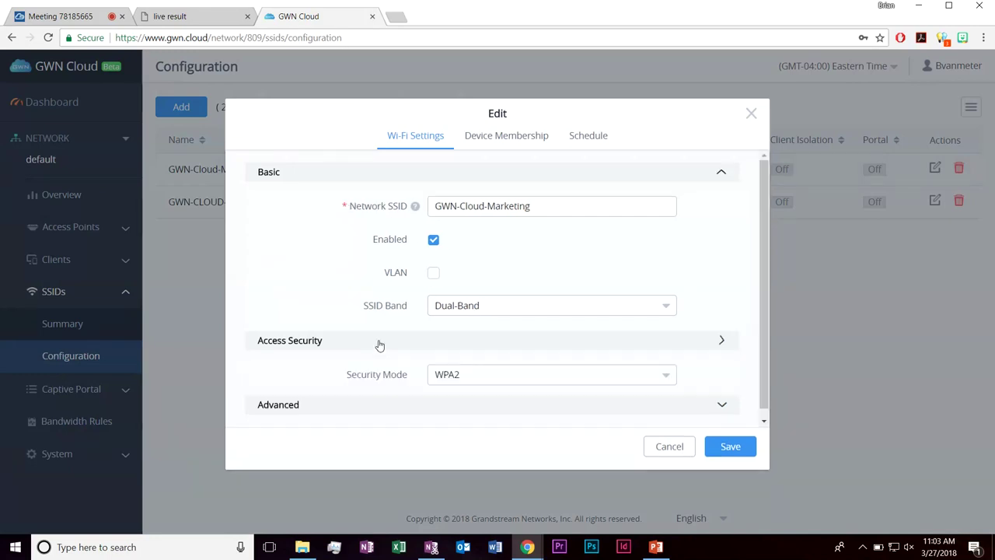
{"action": "left_click", "coordinate": [374, 344]}
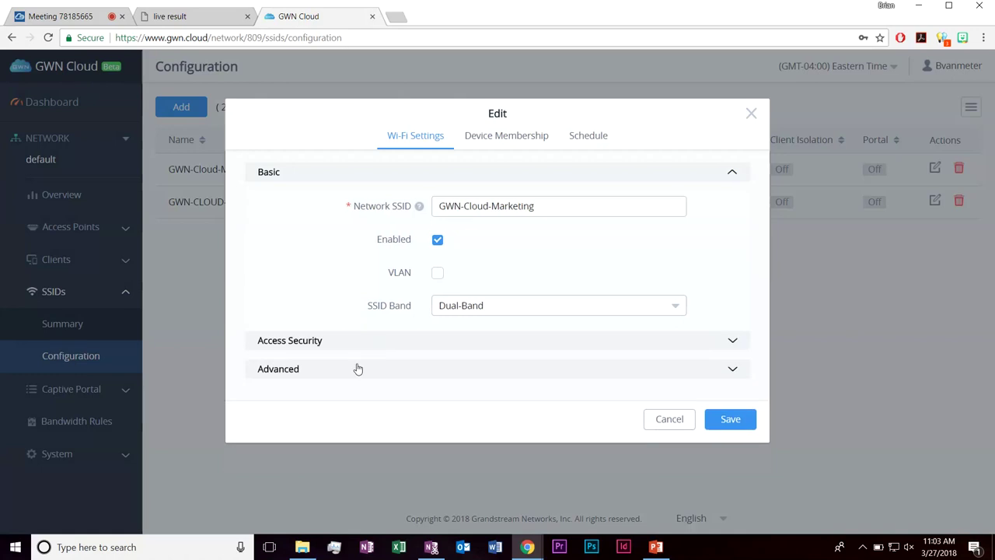
{"action": "left_click", "coordinate": [358, 373]}
{"action": "left_click", "coordinate": [358, 376]}
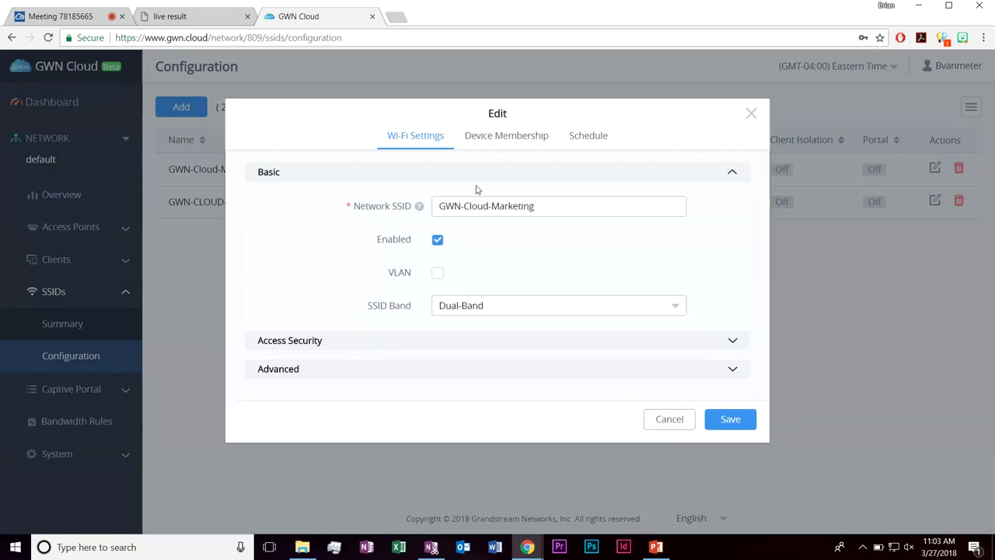
- Show the SSID's device membership, pointing out the available and member devices lists
{"action": "left_click", "coordinate": [509, 135]}
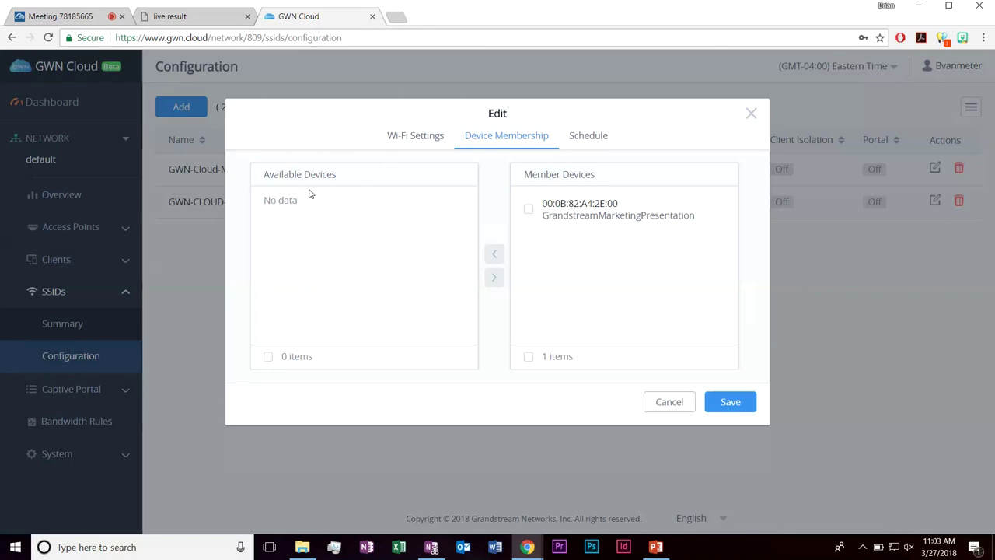
{"action": "left_click_drag", "start_coordinate": [280, 174], "coordinate": [332, 171]}
{"action": "left_click_drag", "start_coordinate": [545, 175], "coordinate": [594, 175]}
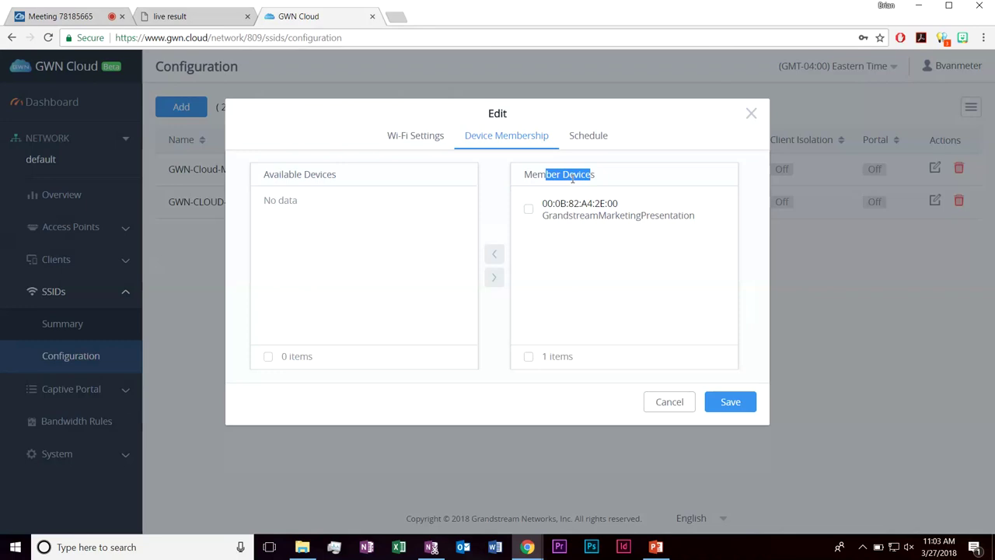
- Try enabling the SSID's wireless schedule for Sunday and discard the changes without saving
{"action": "left_click", "coordinate": [591, 137]}
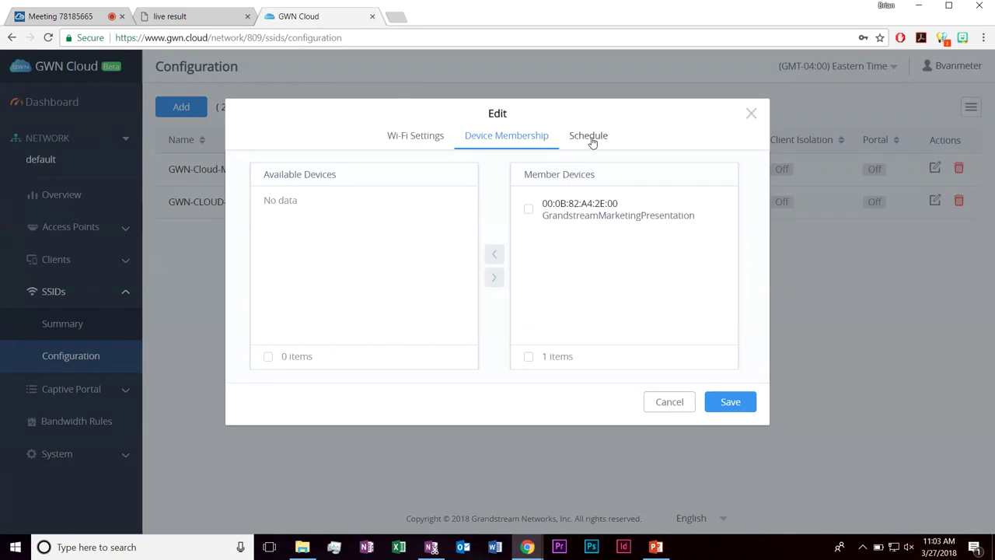
{"action": "left_click", "coordinate": [336, 176]}
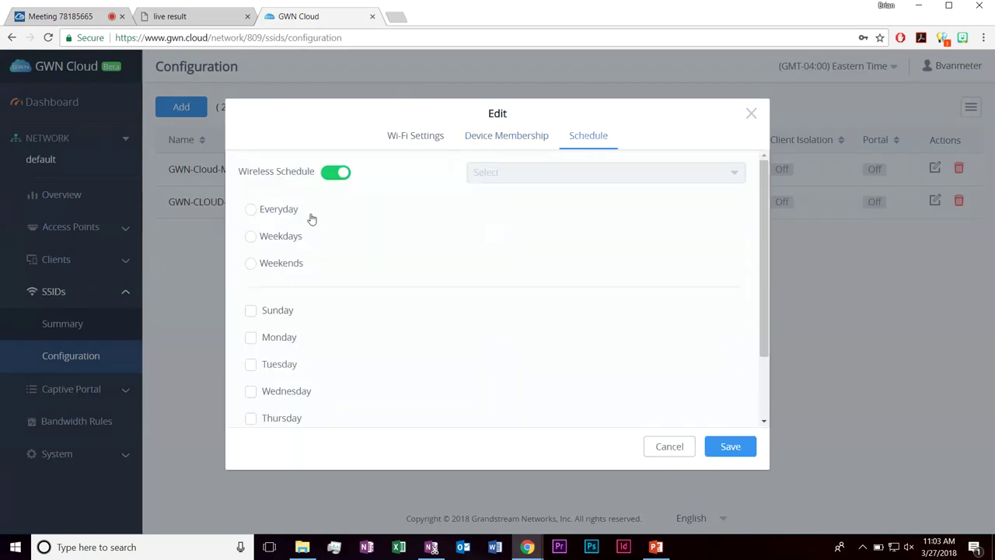
{"action": "left_click", "coordinate": [250, 311]}
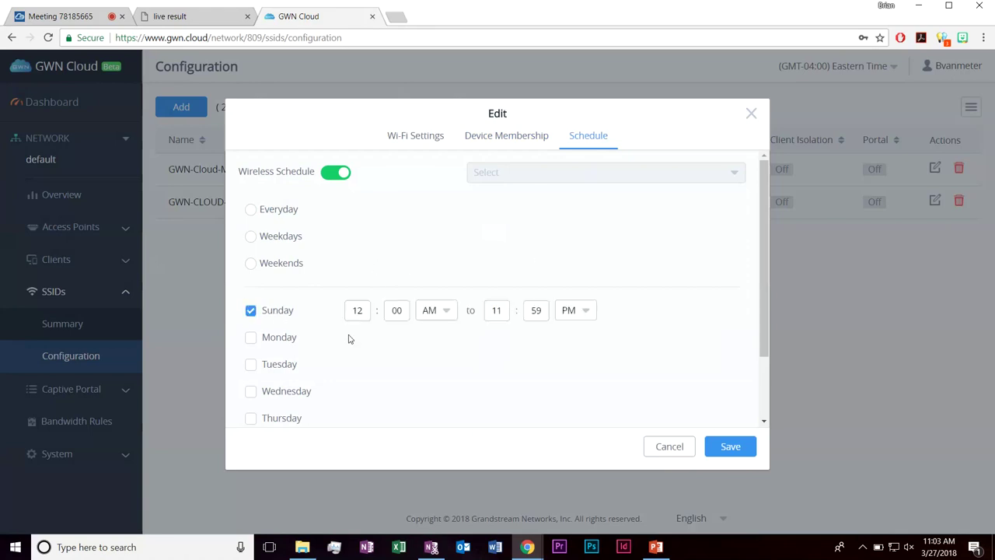
{"action": "left_click", "coordinate": [661, 447]}
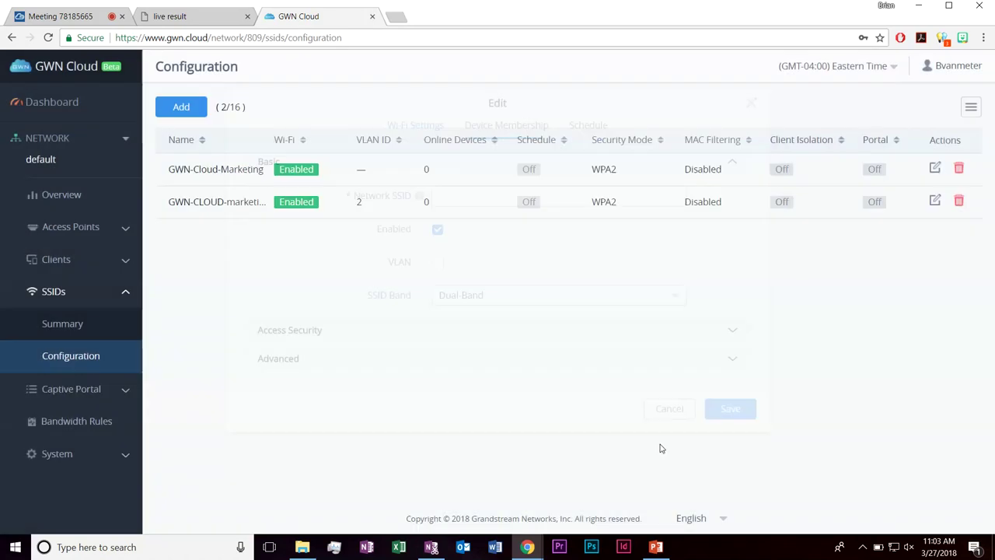
- Look at the captive portal's summary and policy list pages
{"action": "left_click", "coordinate": [109, 290]}
{"action": "left_click", "coordinate": [127, 322]}
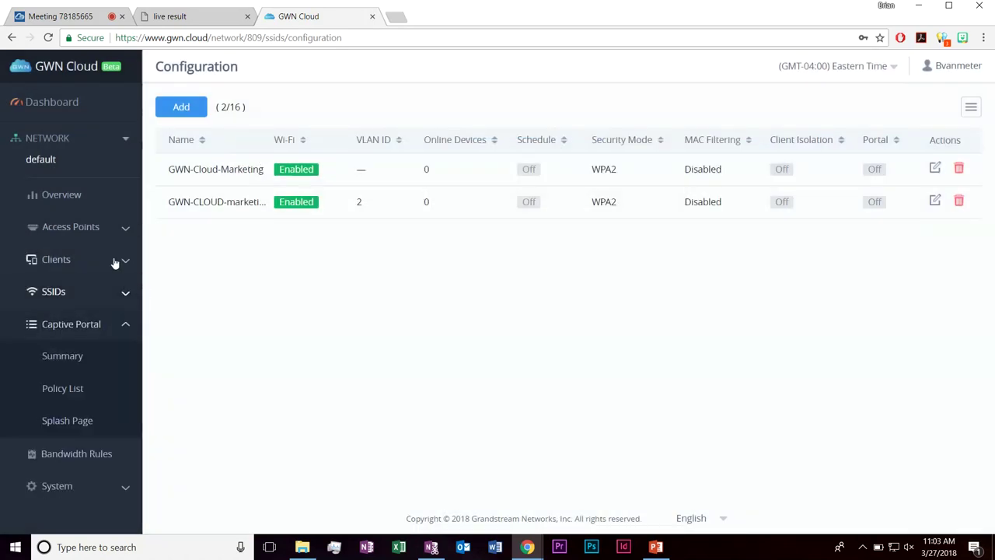
{"action": "left_click", "coordinate": [80, 359]}
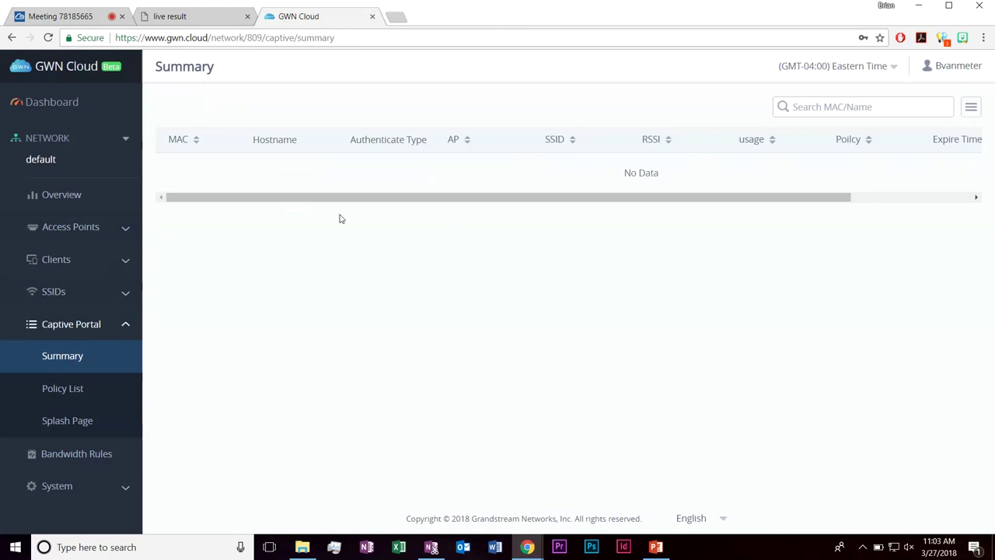
{"action": "left_click", "coordinate": [78, 388]}
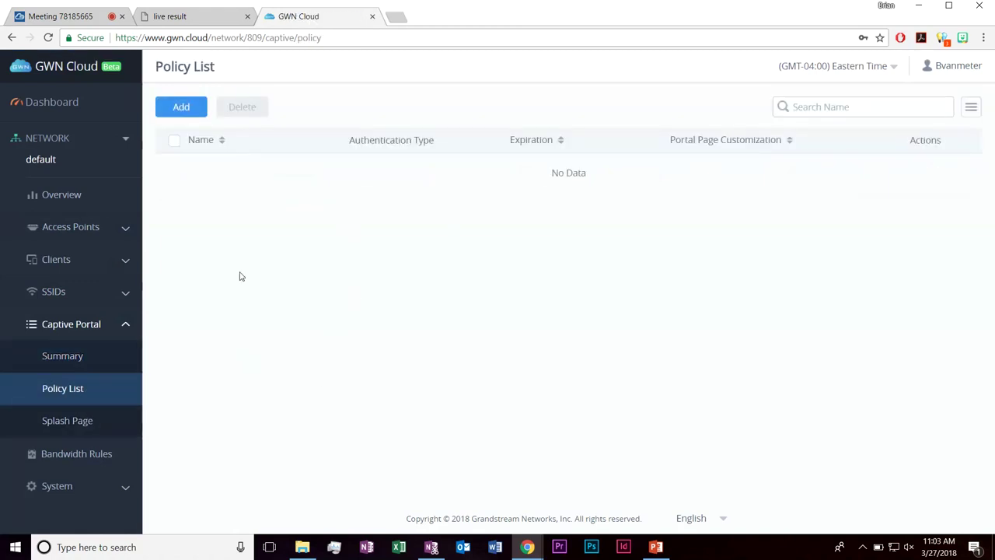
- Browse the captive portal's splash page files through the whole list
{"action": "left_click", "coordinate": [95, 421]}
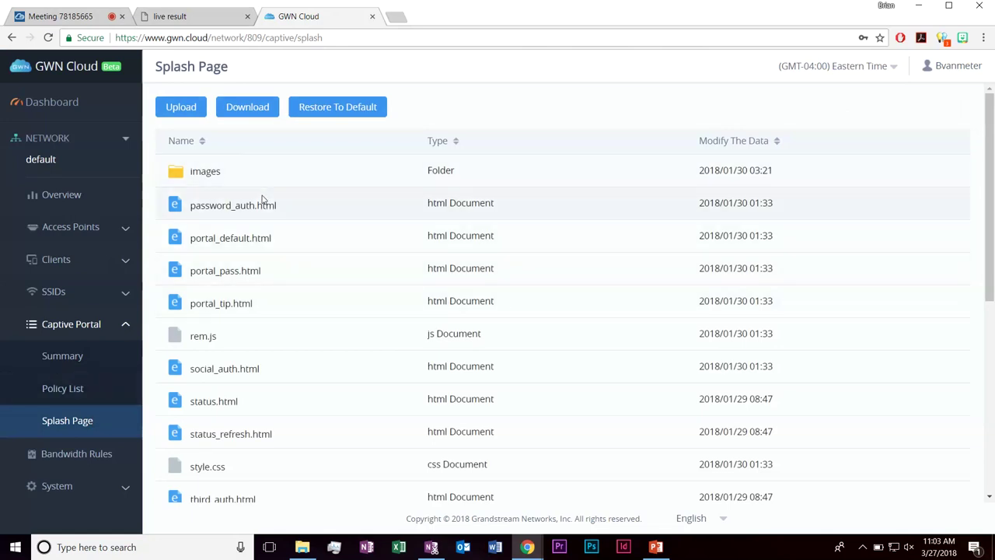
{"action": "scroll", "coordinate": [286, 226], "scroll_direction": "down", "scroll_amount": 2}
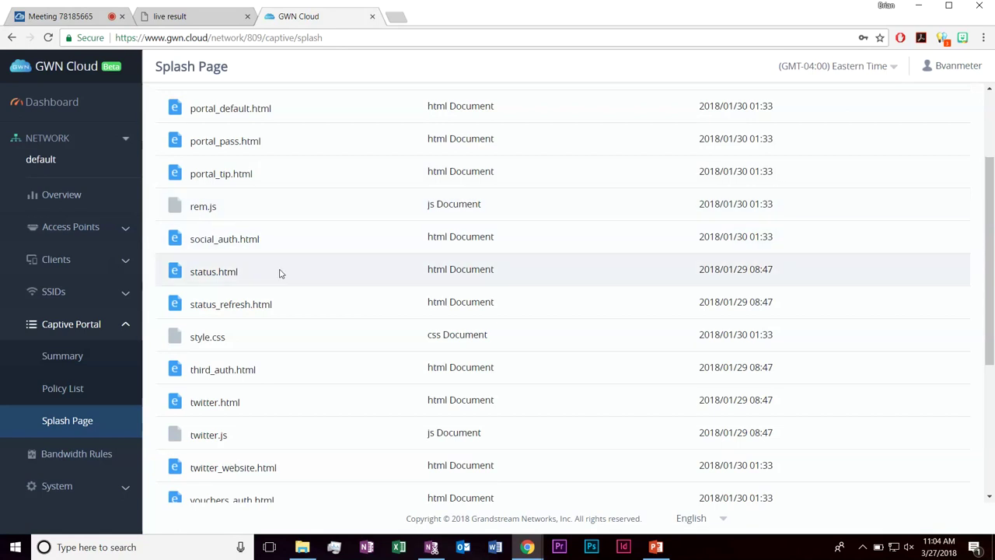
{"action": "scroll", "coordinate": [282, 264], "scroll_direction": "down", "scroll_amount": 2}
{"action": "scroll", "coordinate": [288, 273], "scroll_direction": "up", "scroll_amount": 4}
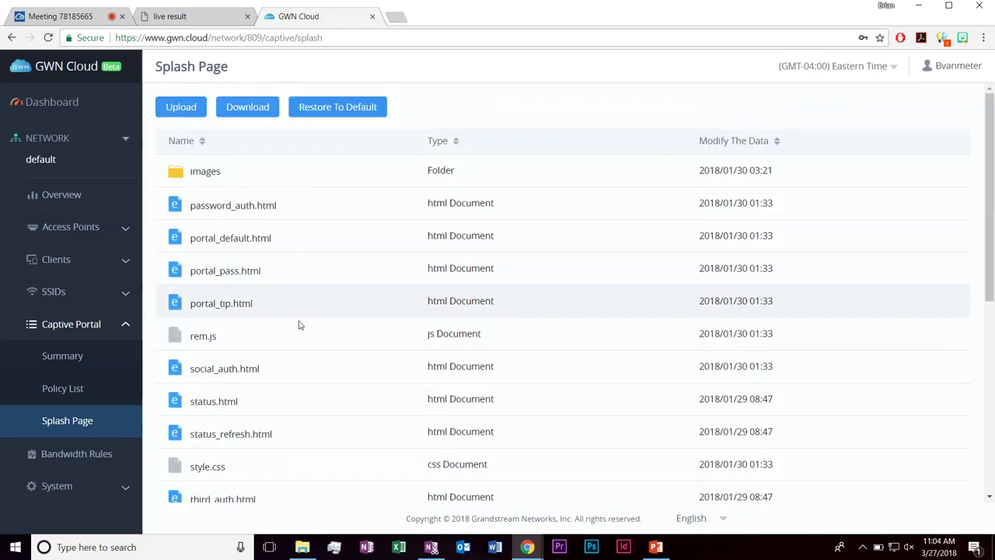
- Review the form for adding a bandwidth rule, including its range constraint choices, and cancel it
{"action": "left_click", "coordinate": [124, 327]}
{"action": "left_click", "coordinate": [99, 356]}
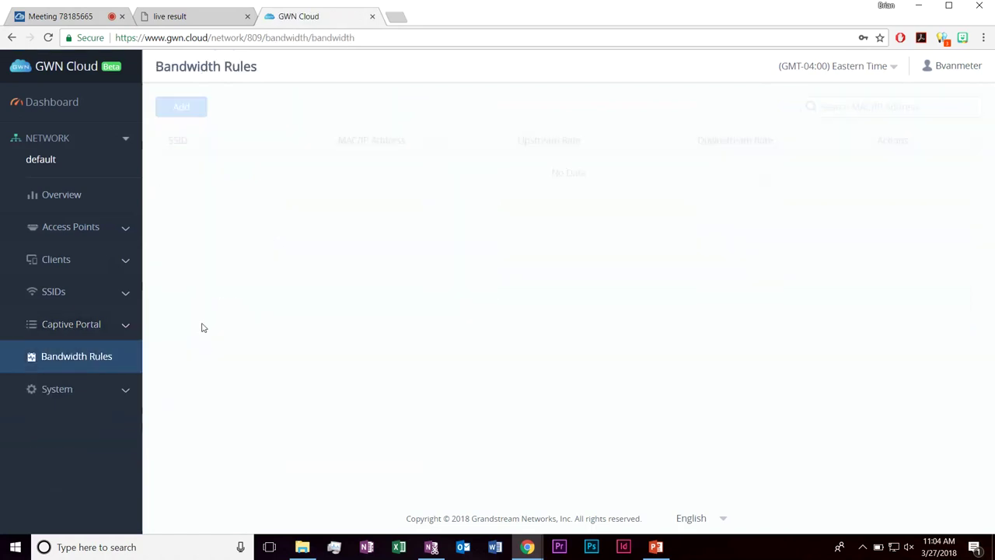
{"action": "left_click", "coordinate": [181, 108]}
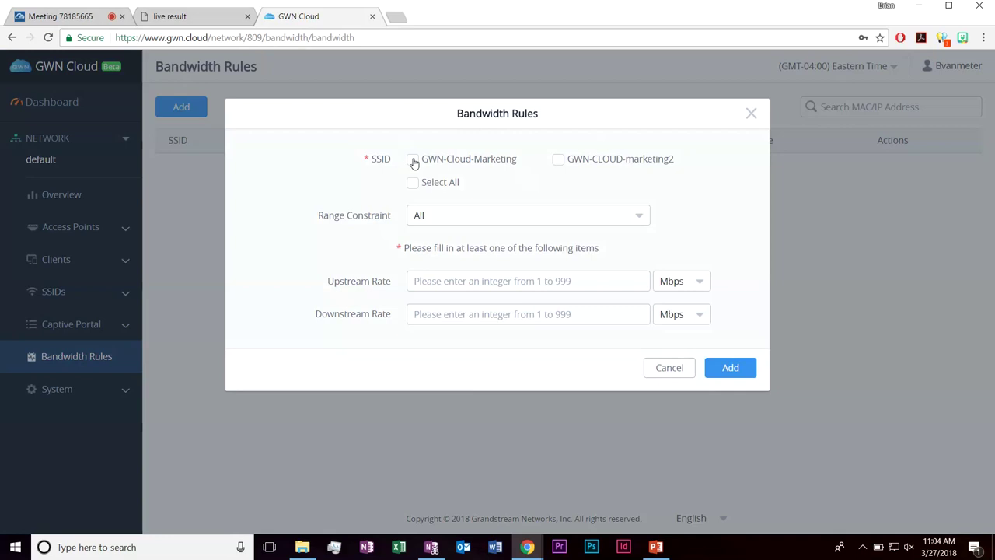
{"action": "left_click", "coordinate": [465, 217]}
{"action": "left_click", "coordinate": [467, 219]}
{"action": "left_click", "coordinate": [667, 367]}
- Look through the system alert email, configuration and details pages, plus the maintenance and settings pages
{"action": "left_click", "coordinate": [98, 387]}
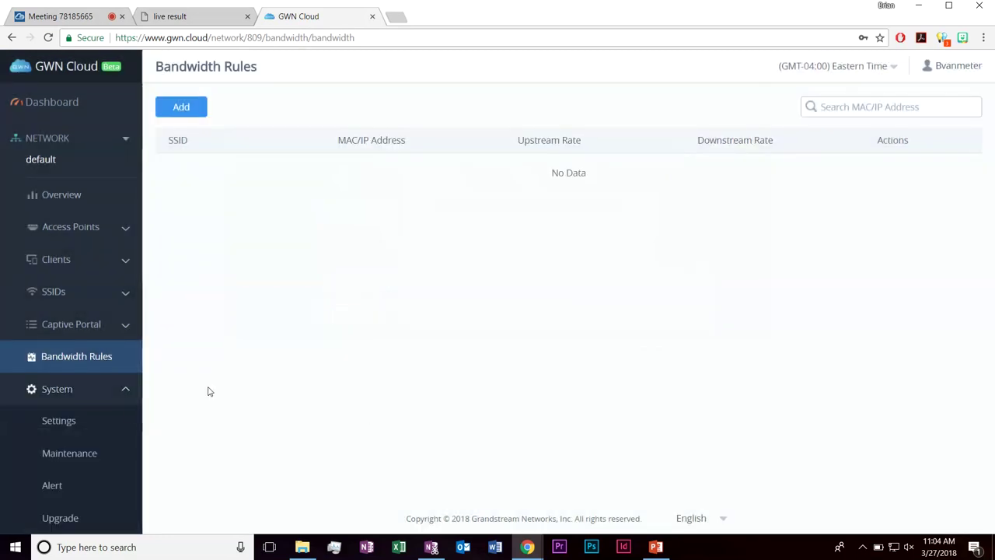
{"action": "left_click", "coordinate": [72, 489]}
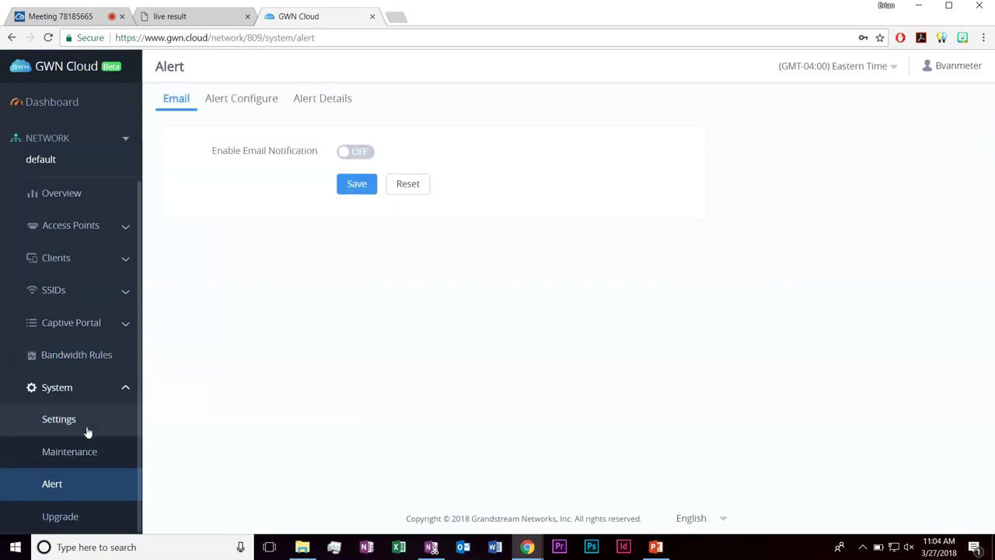
{"action": "left_click", "coordinate": [234, 97]}
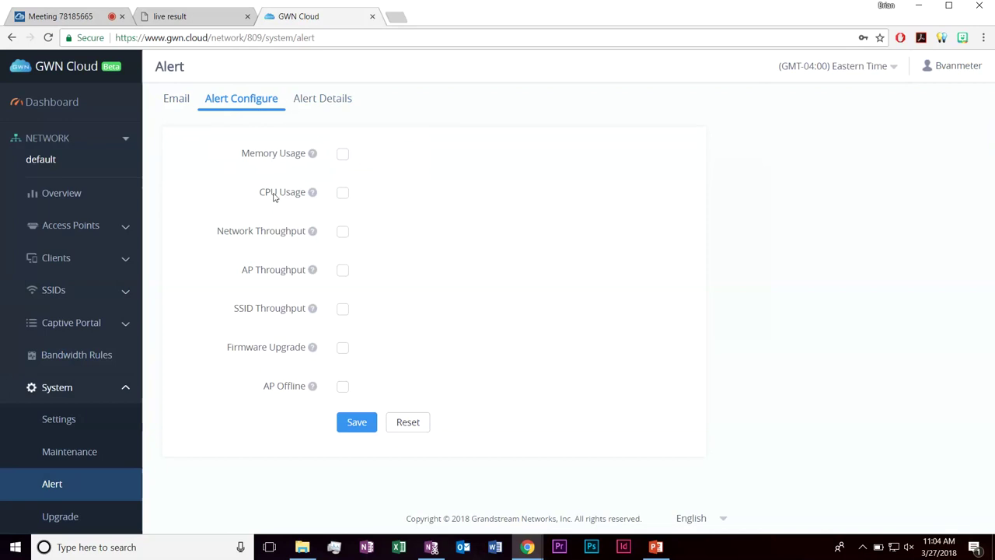
{"action": "left_click_drag", "start_coordinate": [276, 386], "coordinate": [292, 393]}
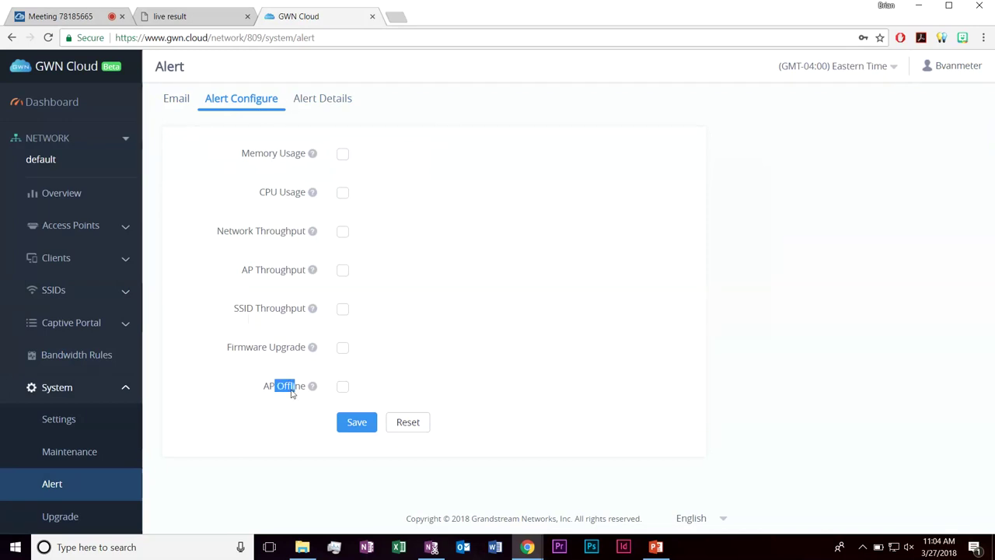
{"action": "left_click", "coordinate": [305, 98]}
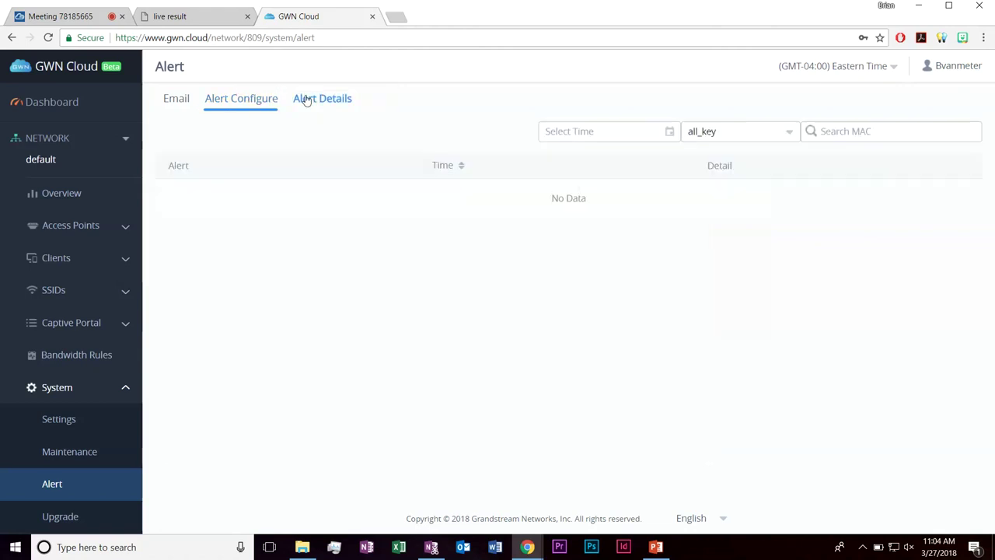
{"action": "left_click", "coordinate": [172, 109]}
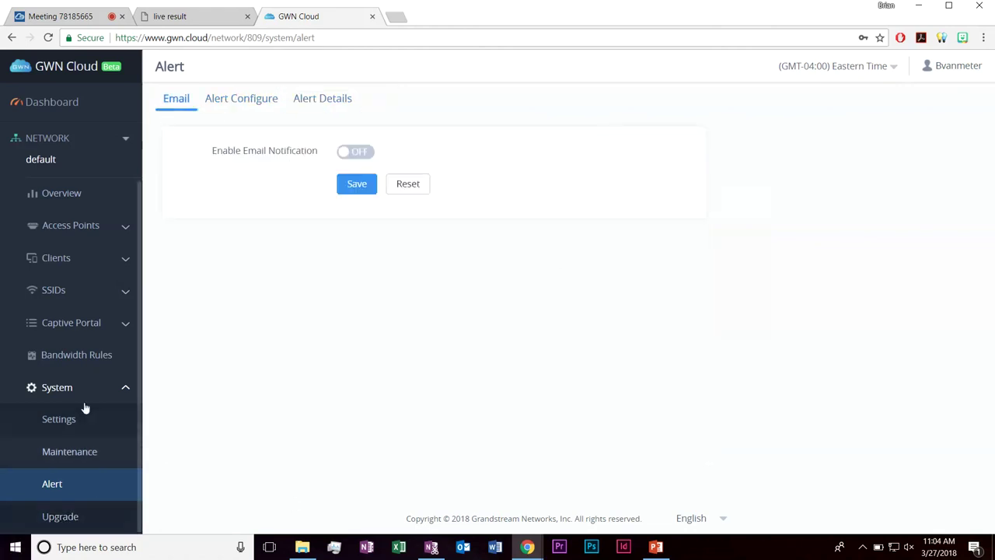
{"action": "left_click", "coordinate": [75, 451]}
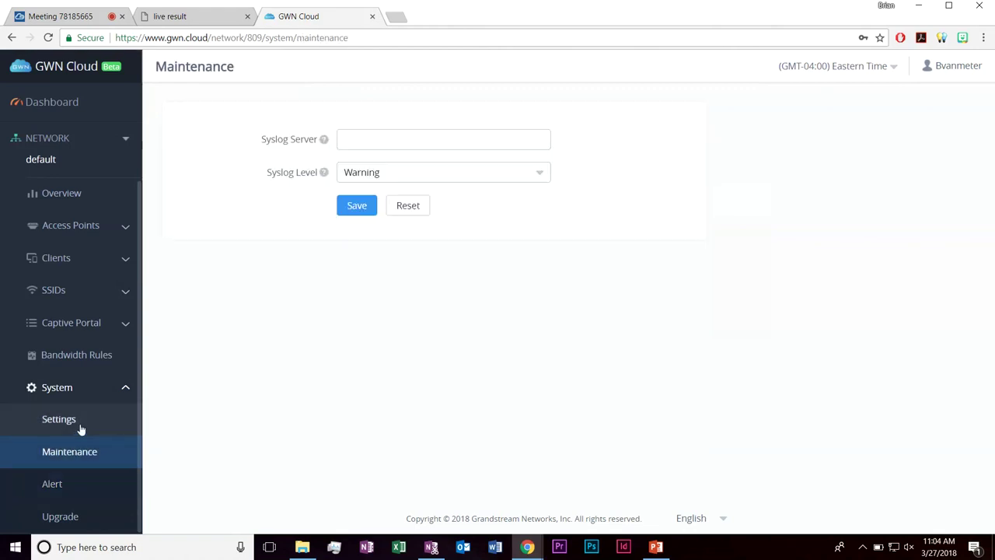
{"action": "left_click", "coordinate": [77, 426]}
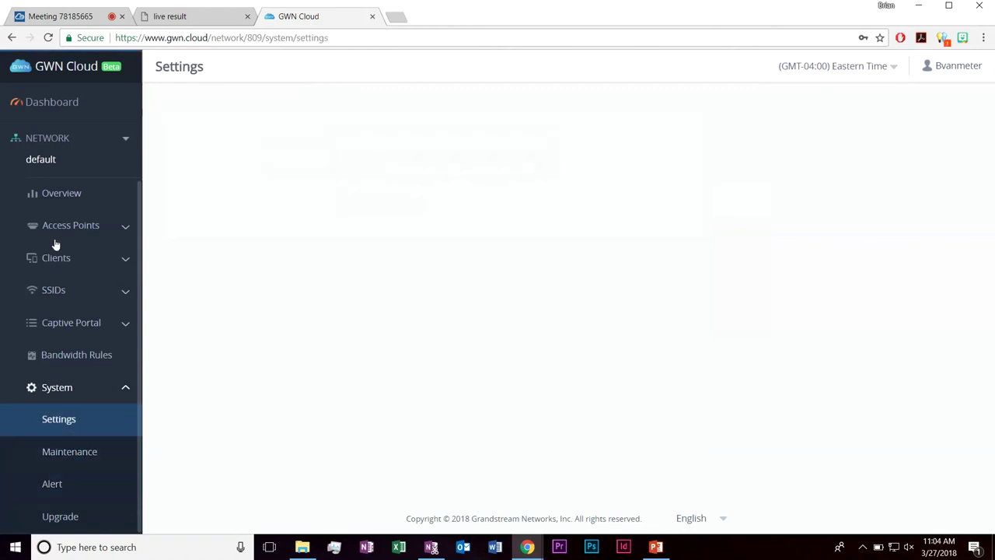
- Return to the default network's overview and look over its access point, client and bandwidth charts
{"action": "left_click", "coordinate": [69, 195]}
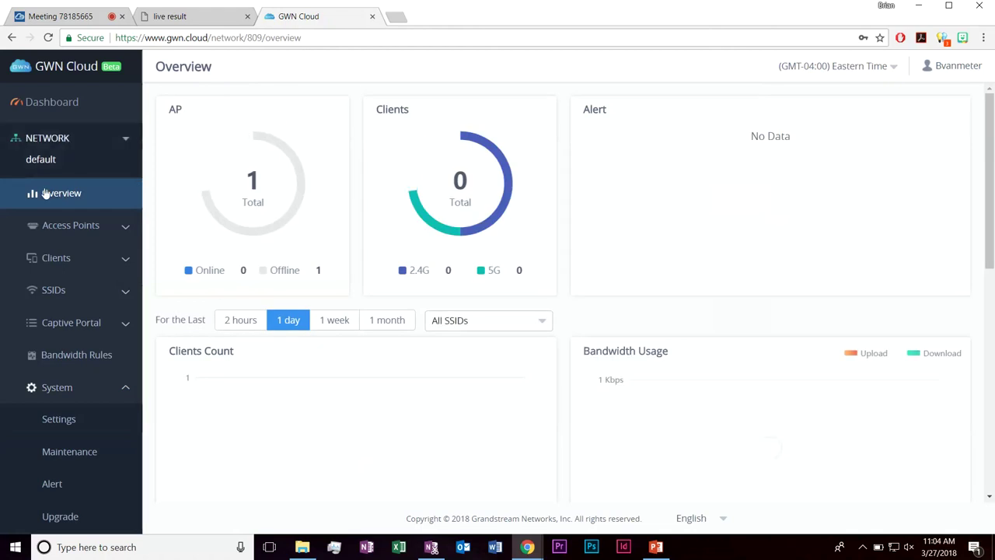
{"action": "left_click", "coordinate": [126, 139]}
{"action": "left_click", "coordinate": [125, 139]}
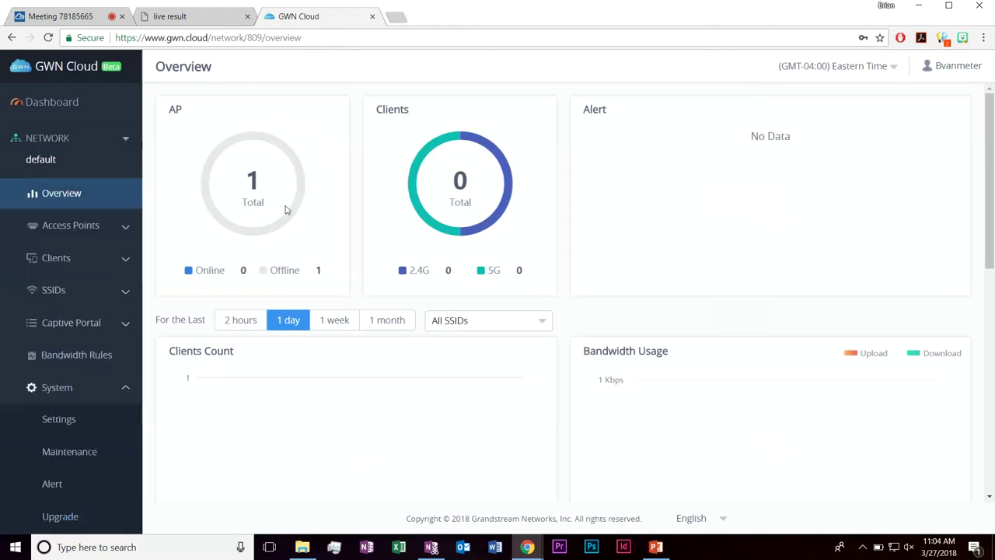
{"action": "scroll", "coordinate": [702, 191], "scroll_direction": "down", "scroll_amount": 3}
{"action": "scroll", "coordinate": [324, 98], "scroll_direction": "up", "scroll_amount": 3}
- Close the GWN Cloud page, switch to the IPVideoTalk meeting and cancel sharing the own webcam
{"action": "left_click", "coordinate": [372, 16]}
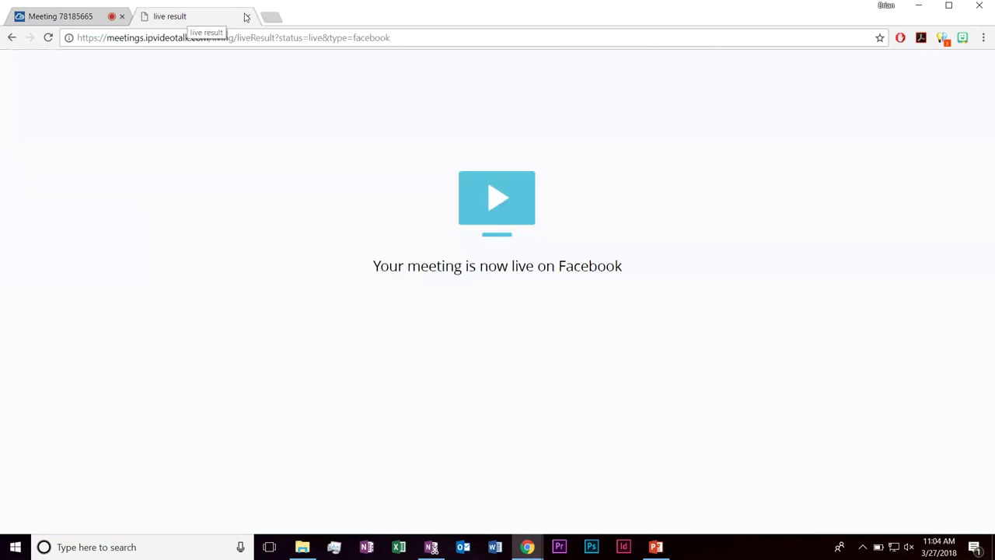
{"action": "left_click", "coordinate": [60, 17]}
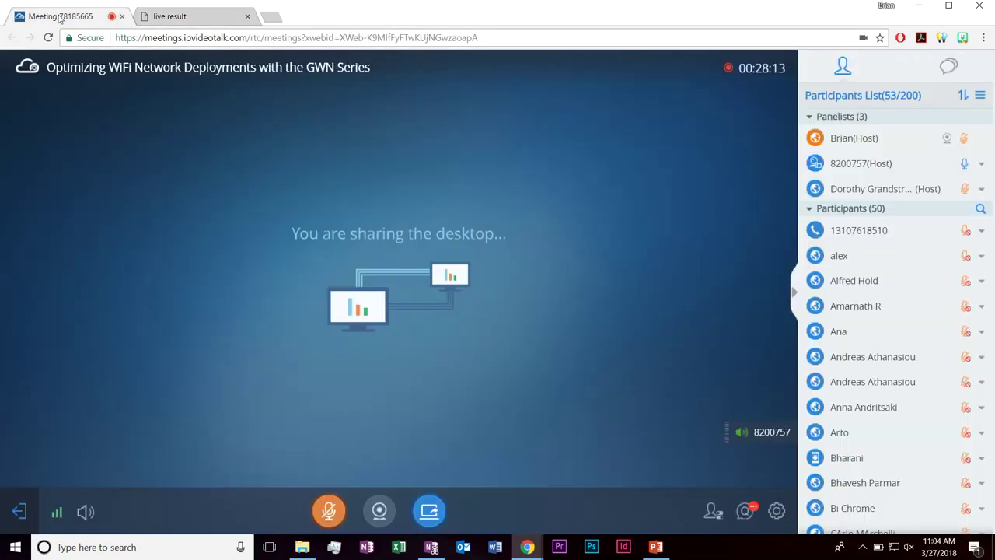
{"action": "left_click", "coordinate": [948, 140]}
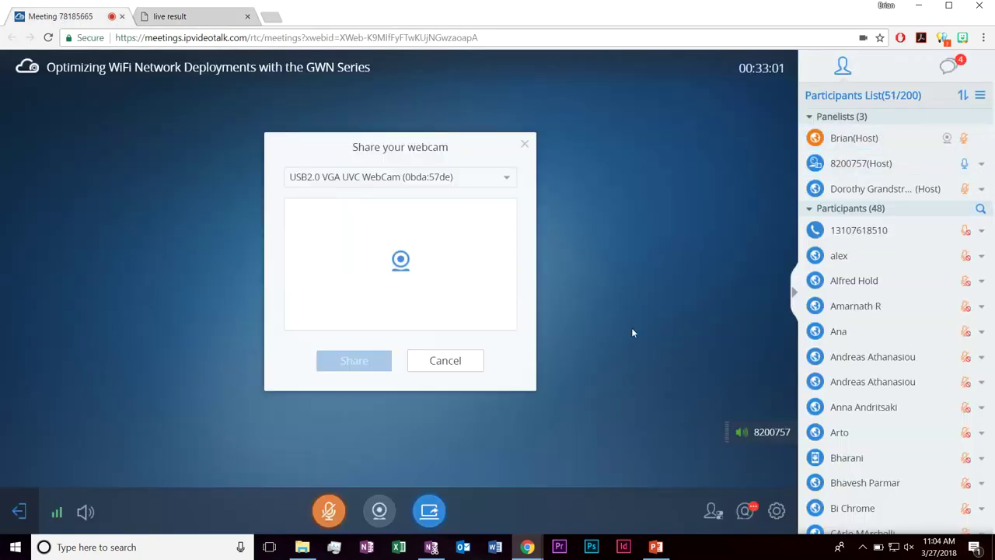
{"action": "left_click", "coordinate": [453, 362]}
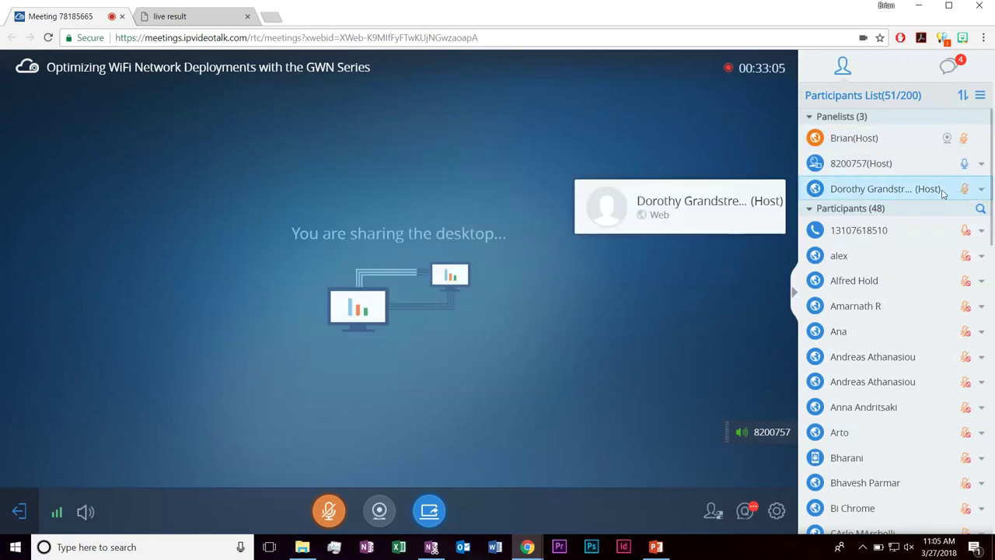
- Require webcam sharing from the unmuted second host in the meeting's panelist list
{"action": "left_click", "coordinate": [982, 163]}
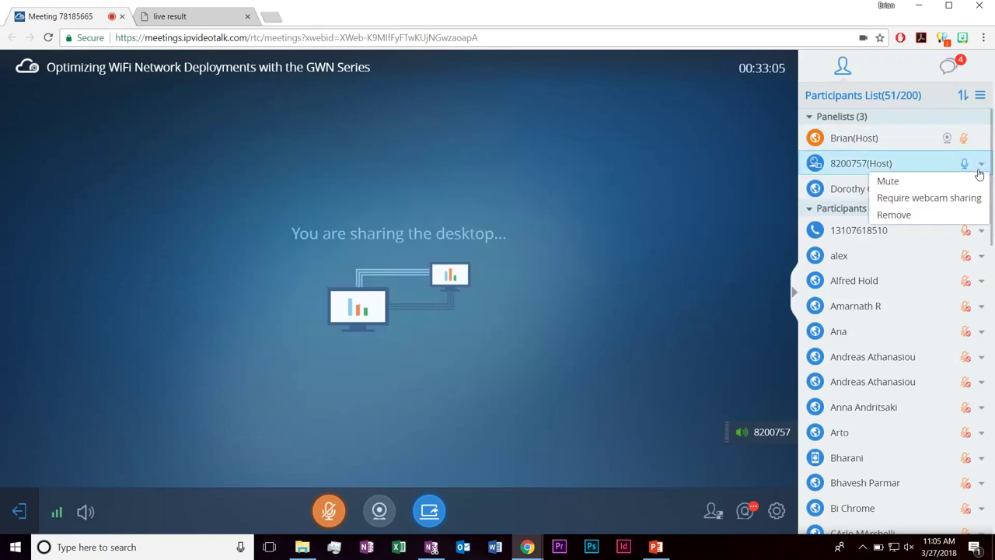
{"action": "left_click", "coordinate": [927, 200]}
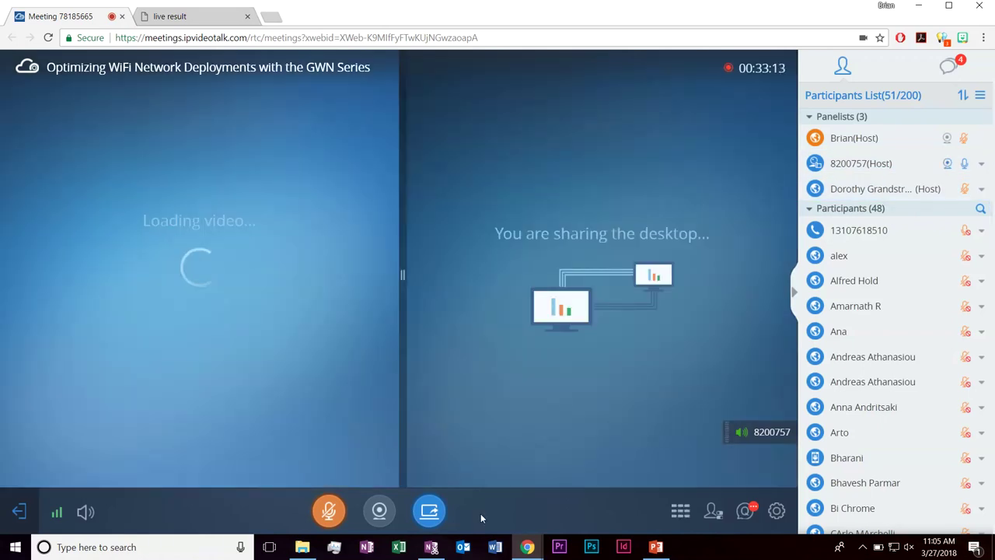
- Stop sharing the desktop in the meeting
{"action": "mouse_move", "coordinate": [429, 511]}
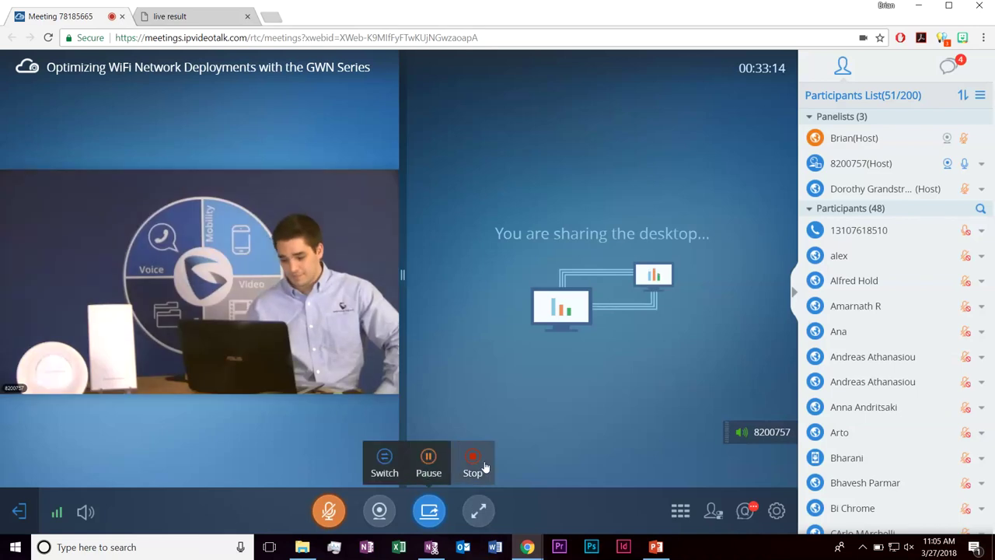